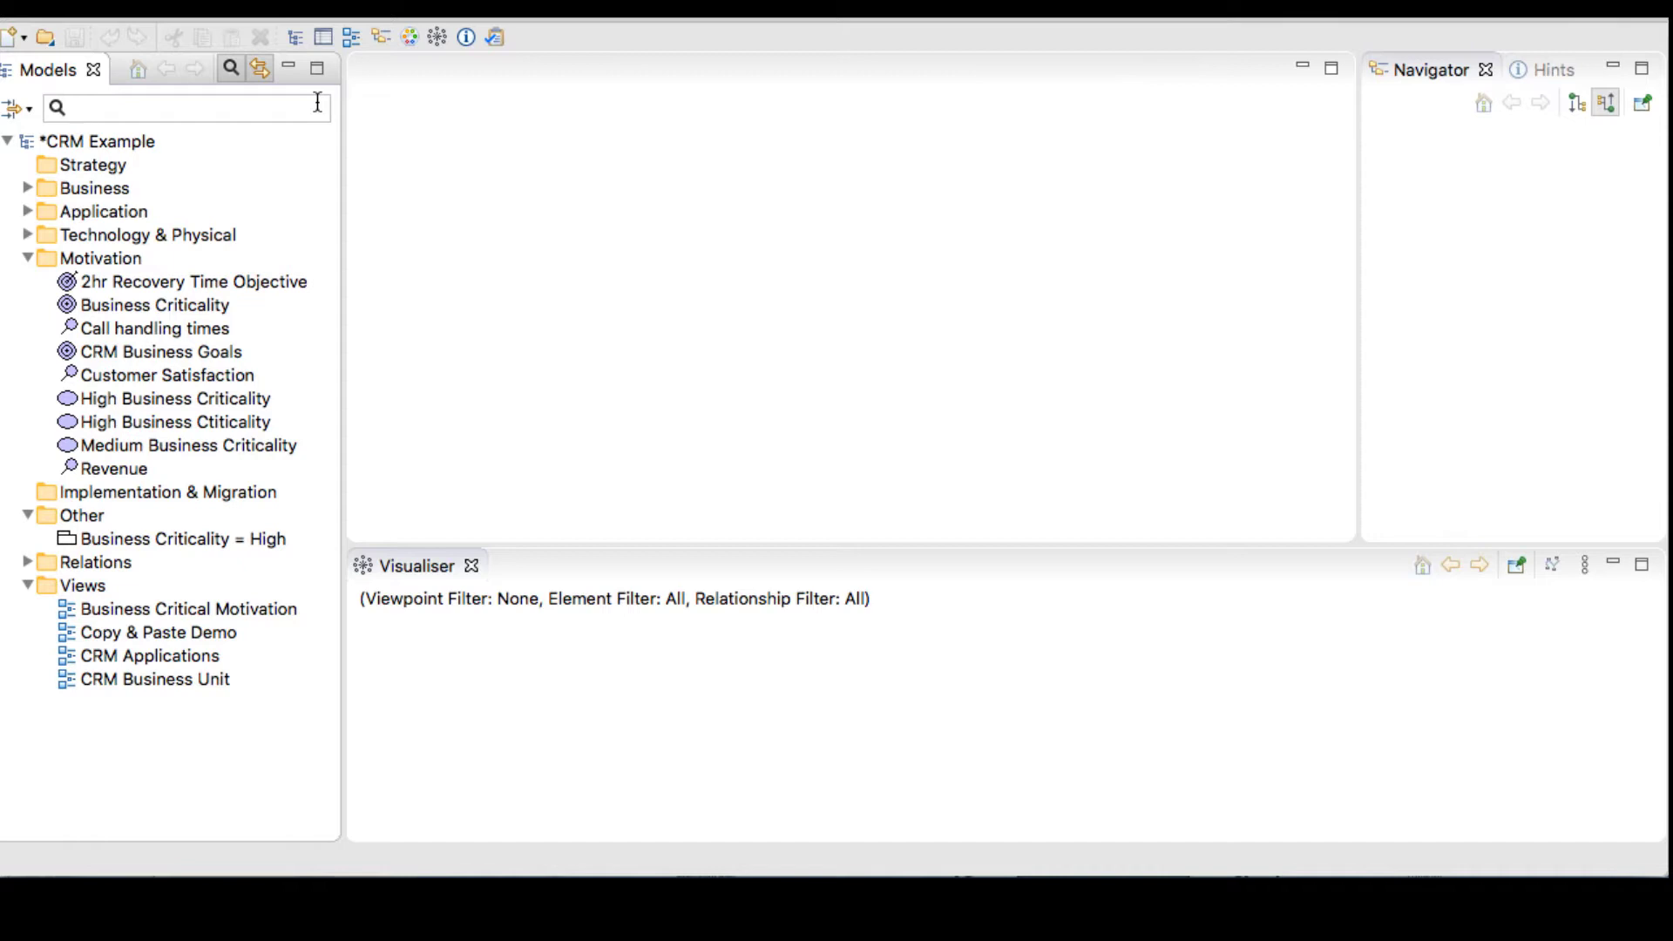
Filter for 'Order' and generate a view for Order Fulfillment with all available connections
{"action": "type", "text": "Order"}
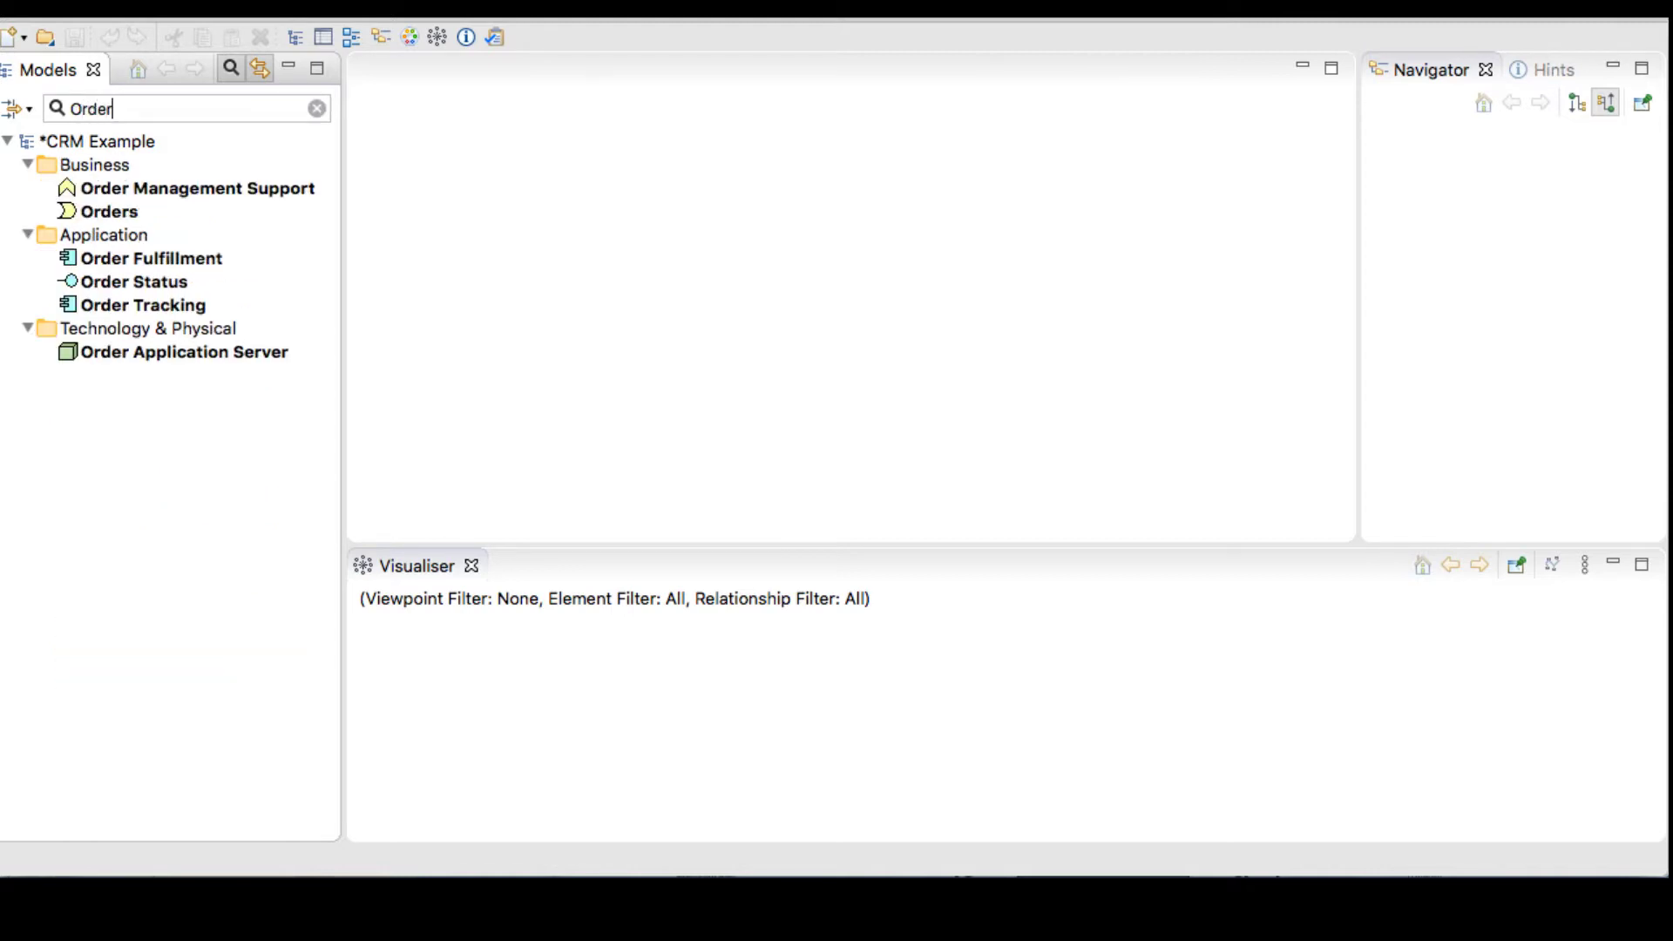
{"action": "left_click", "coordinate": [206, 260]}
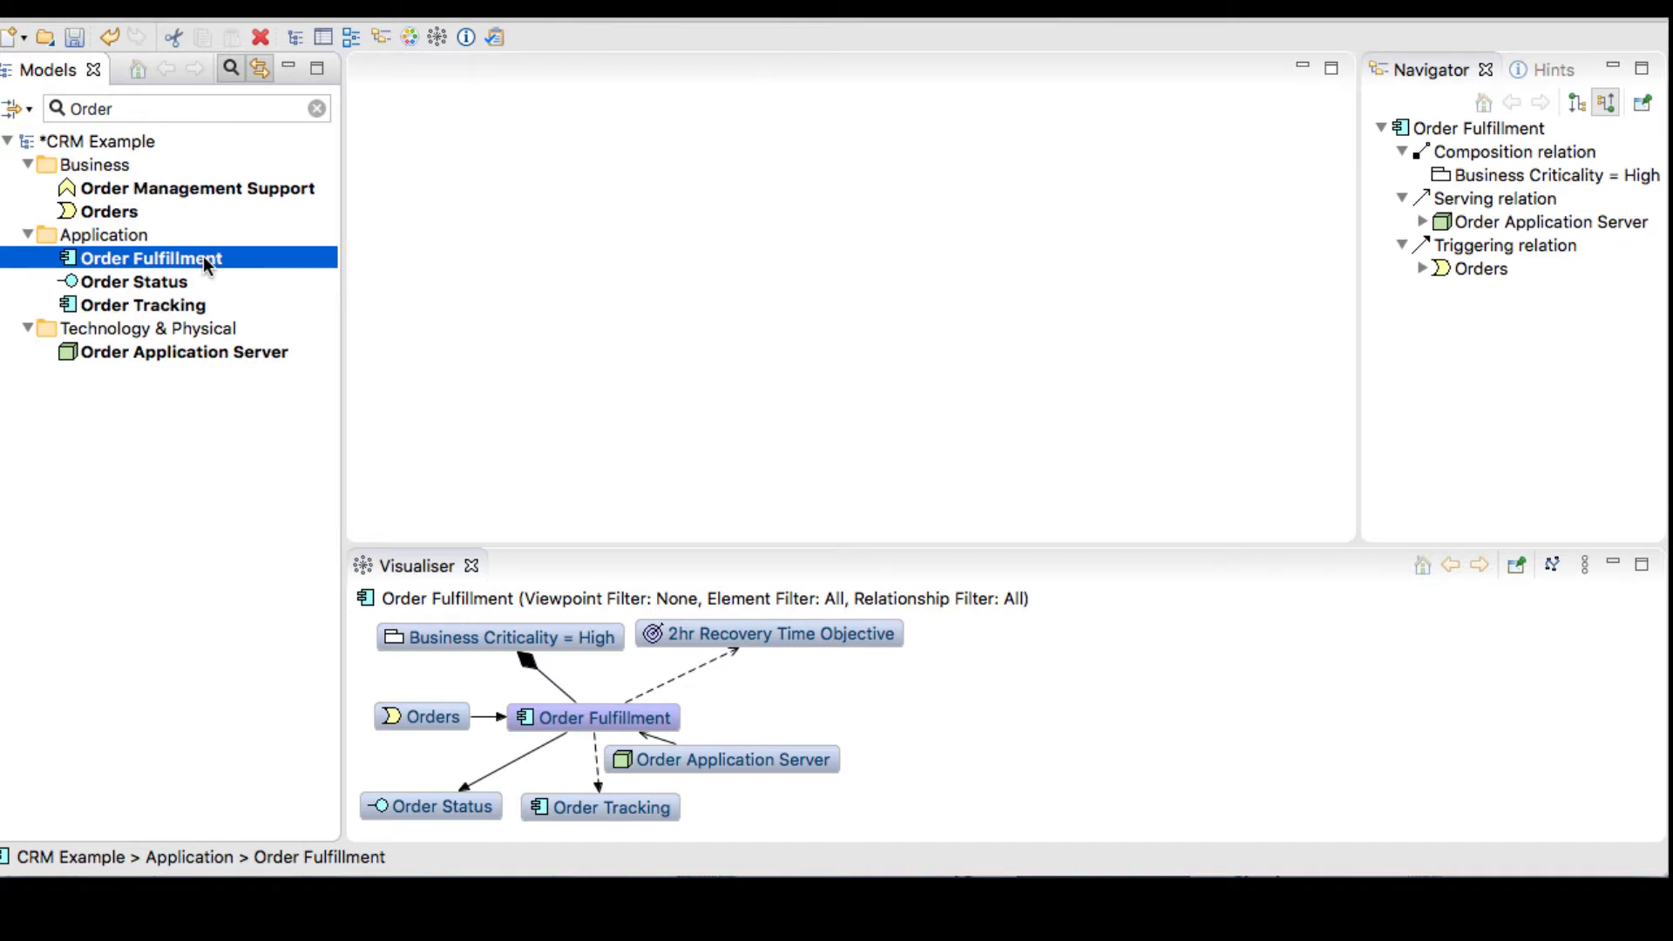
{"action": "right_click", "coordinate": [207, 264]}
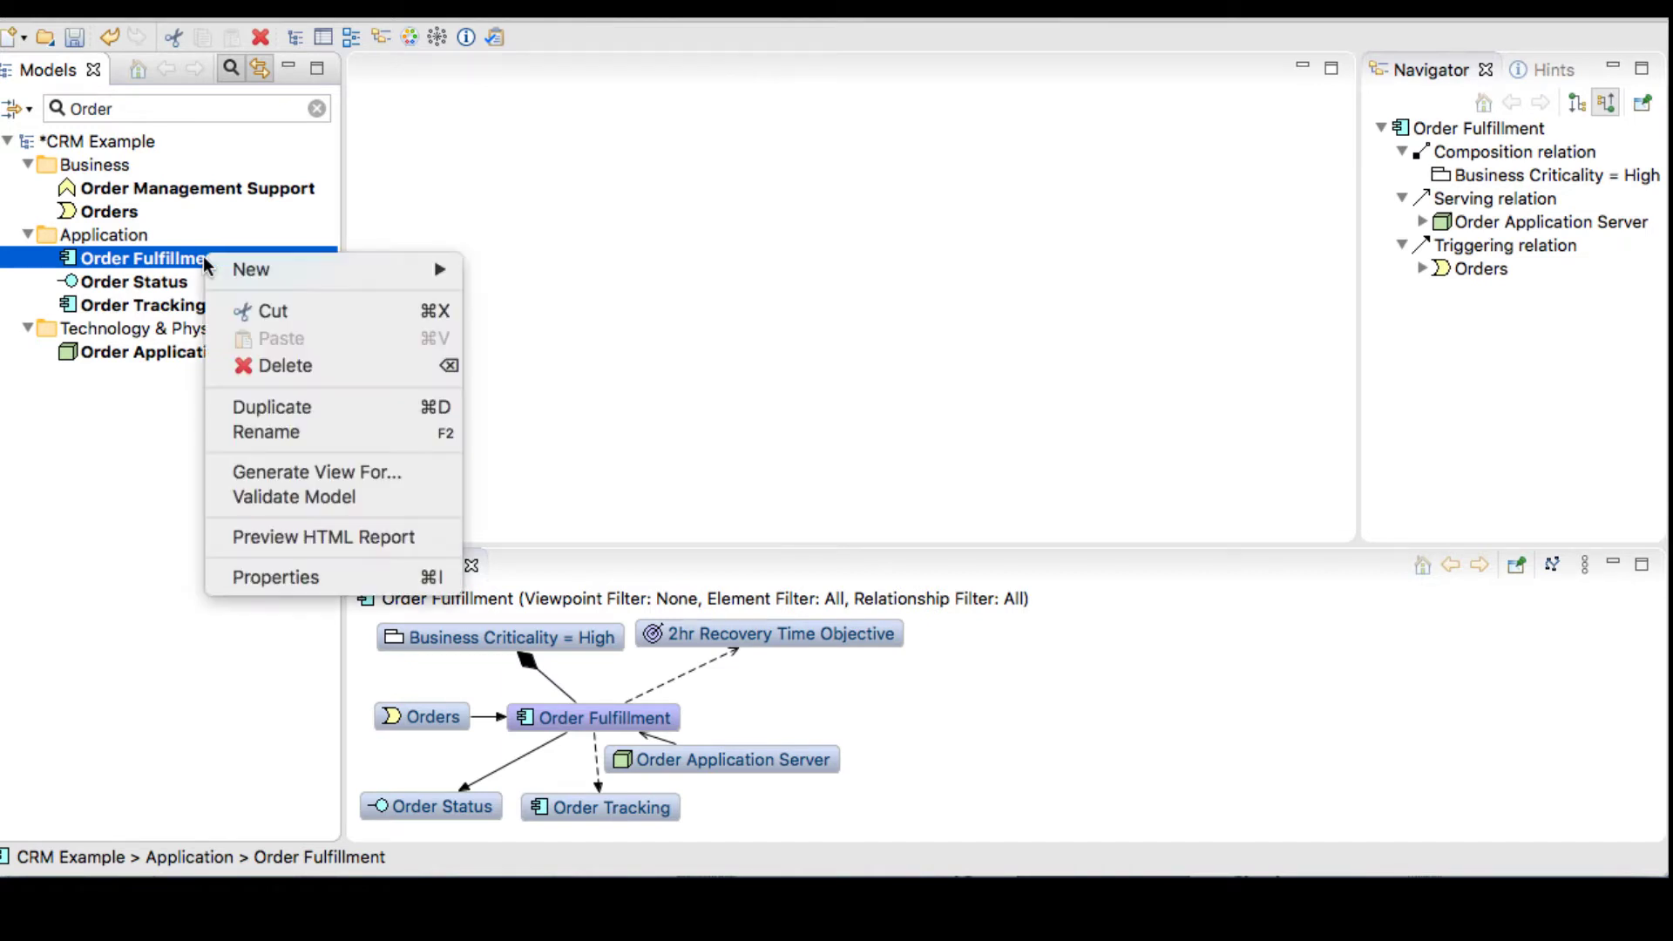
{"action": "left_click", "coordinate": [261, 472]}
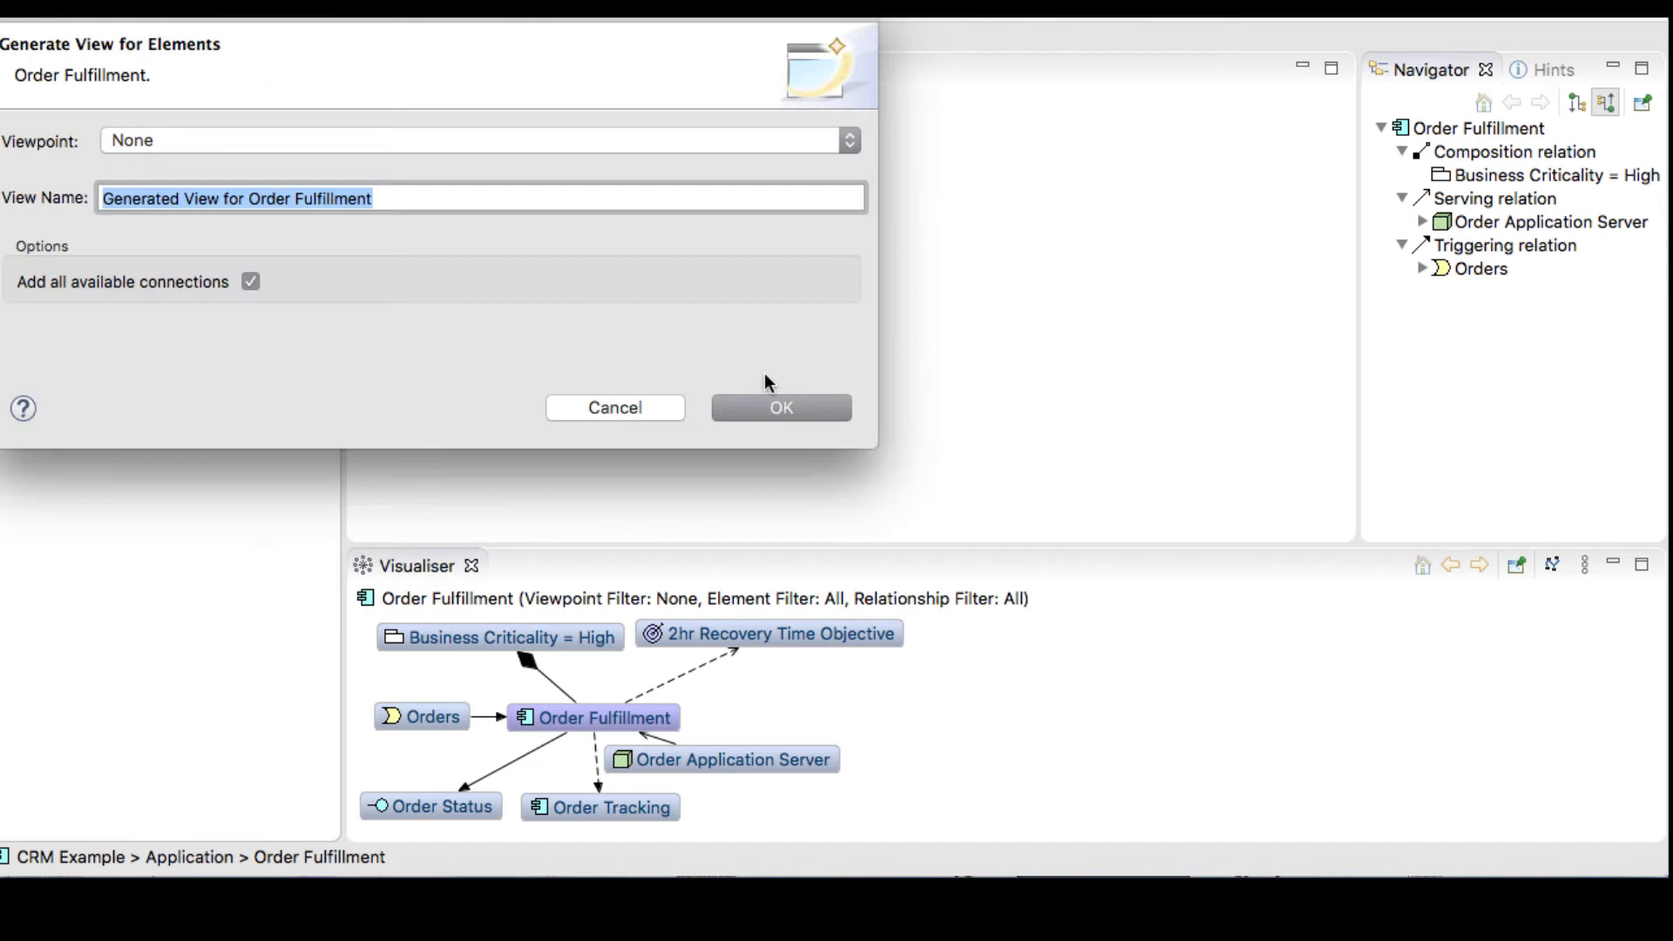
{"action": "left_click", "coordinate": [777, 408]}
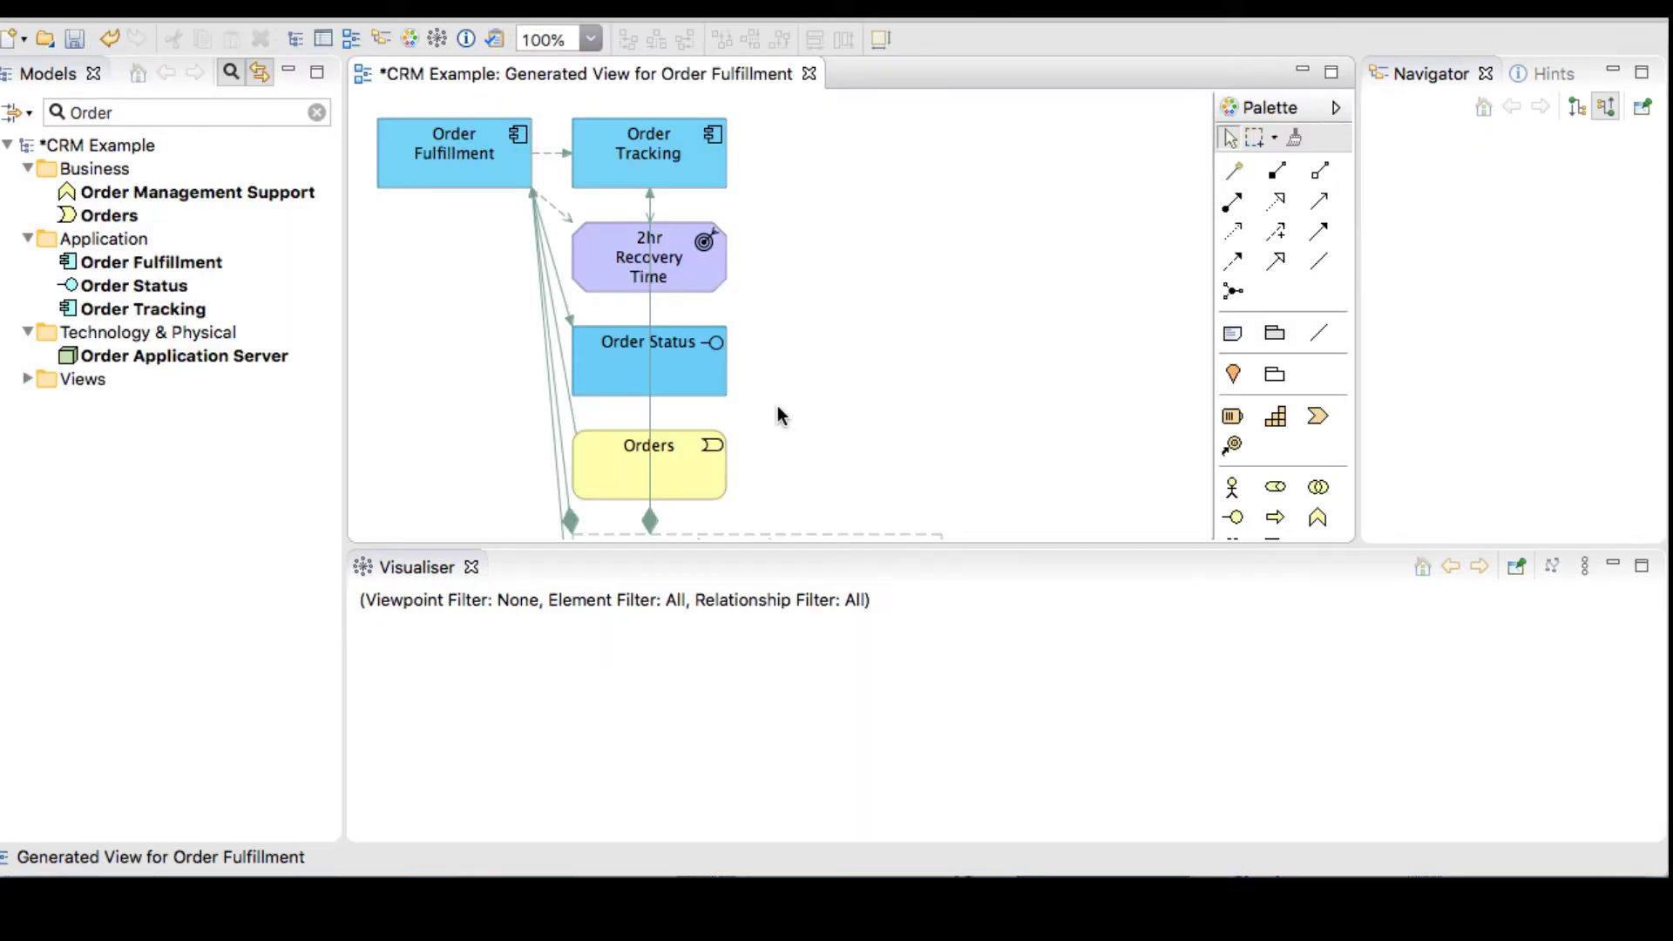
Clear the 'Order' filter so the Models tree lists the full CRM Example model
{"action": "scroll", "coordinate": [778, 409], "scroll_direction": "down", "scroll_amount": 5}
{"action": "scroll", "coordinate": [778, 410], "scroll_direction": "up", "scroll_amount": 5}
{"action": "left_click", "coordinate": [316, 112]}
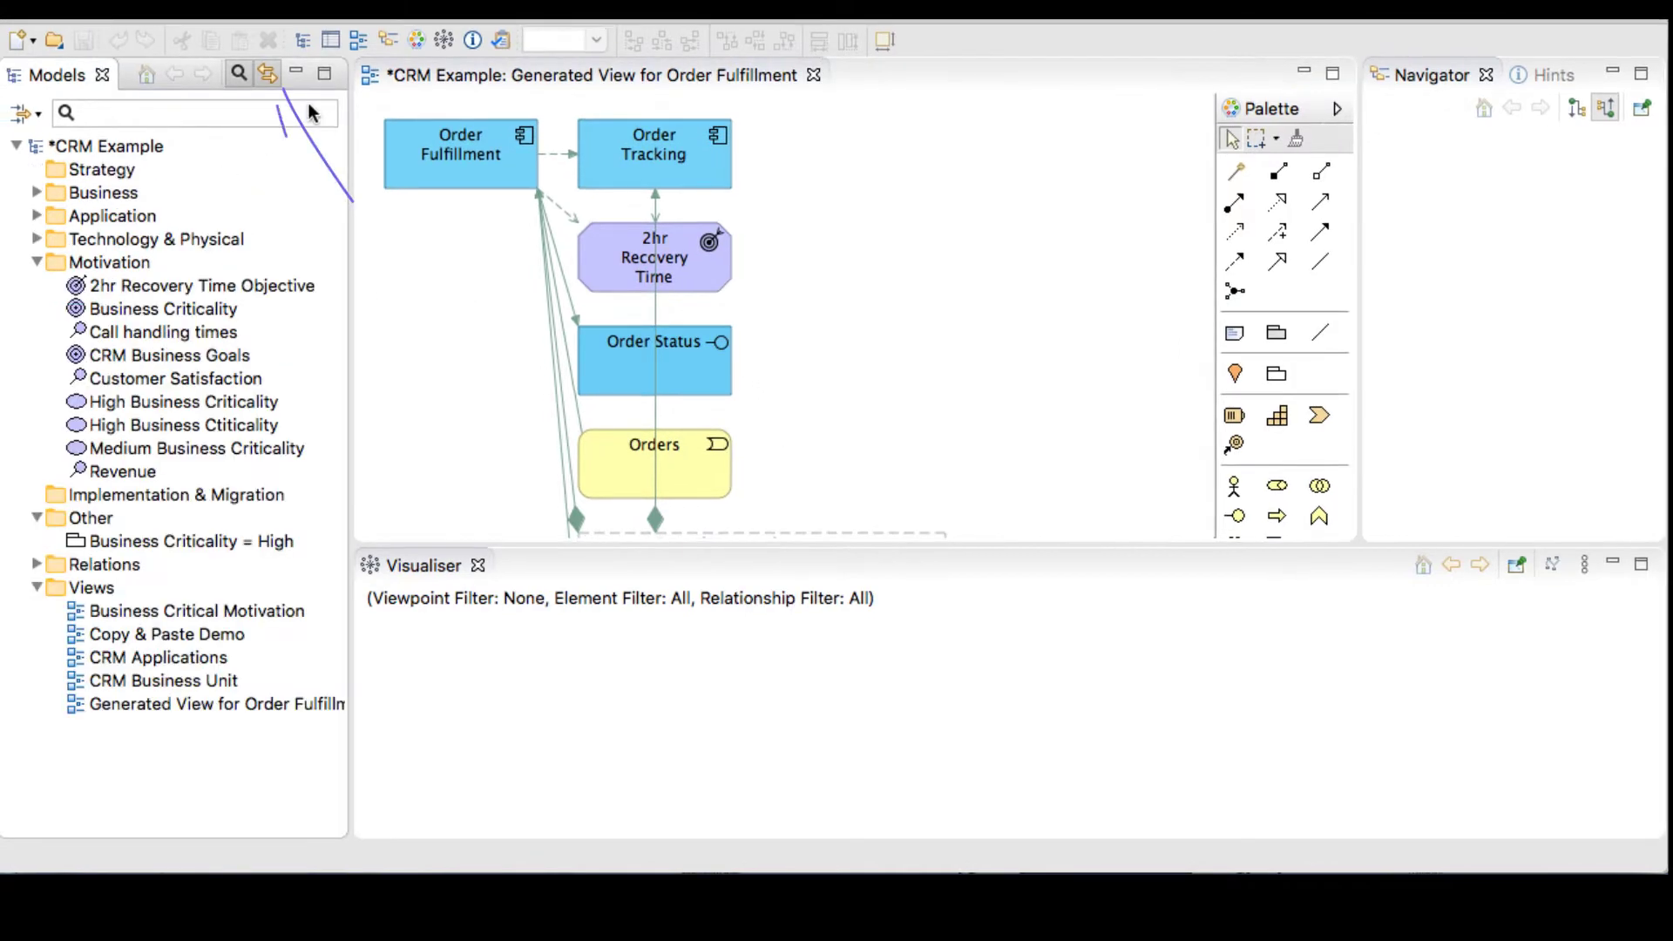
Inspect Order Fulfillment, Order Tracking and the Orders business event in the diagram
{"action": "left_click", "coordinate": [471, 170]}
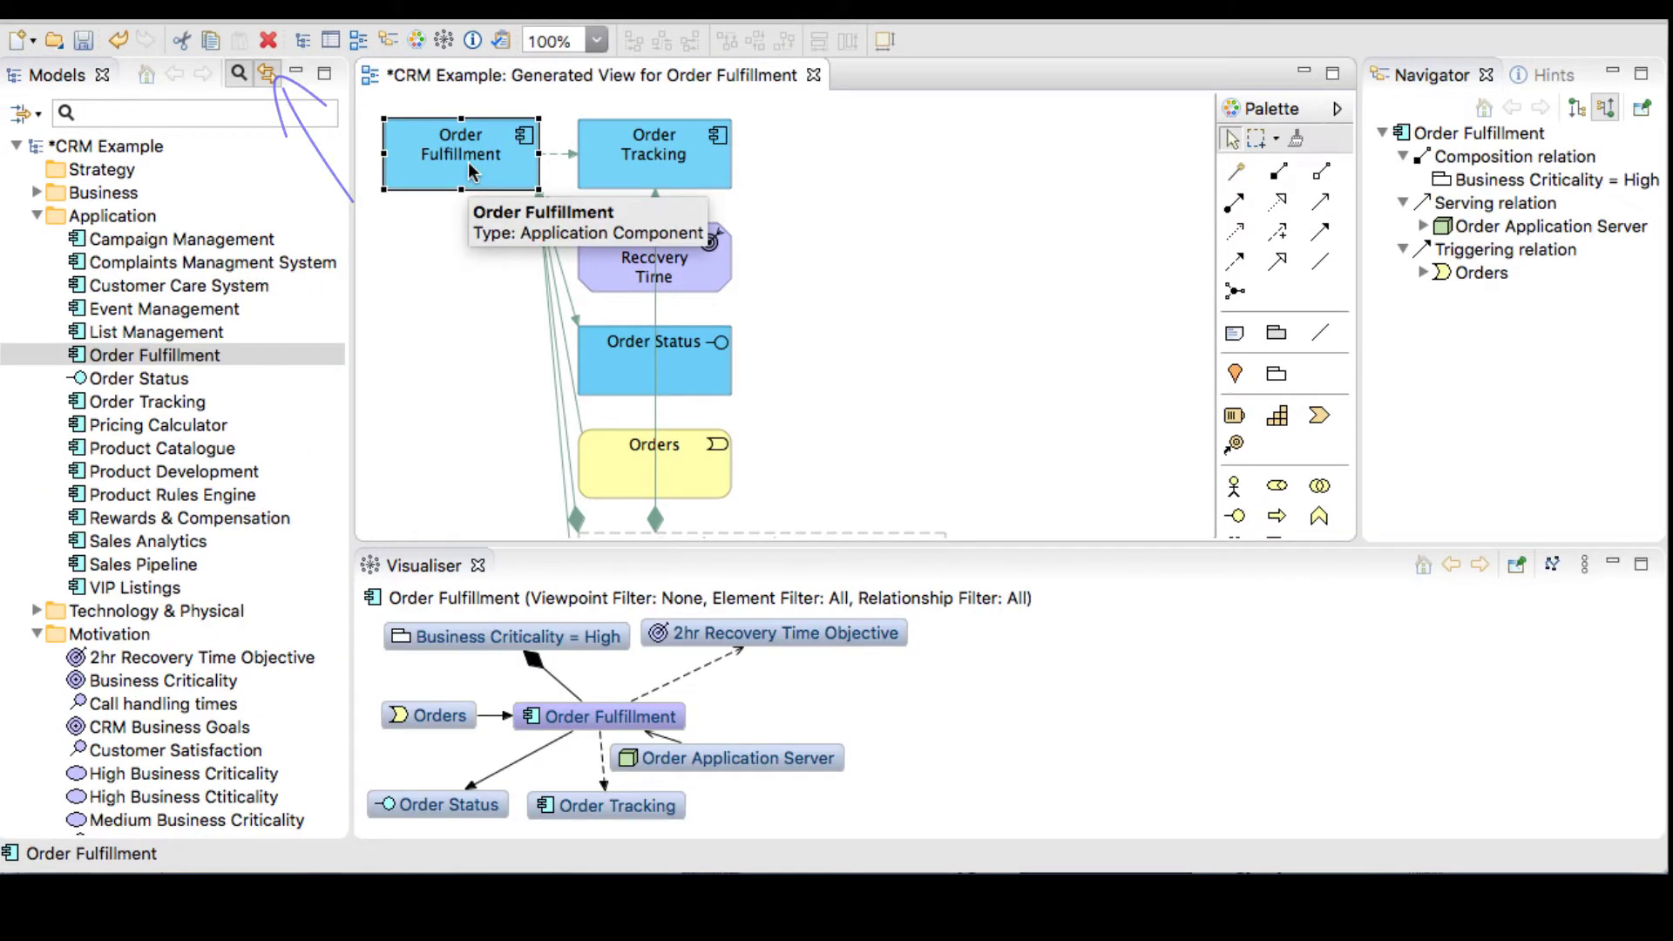
{"action": "left_click", "coordinate": [606, 173]}
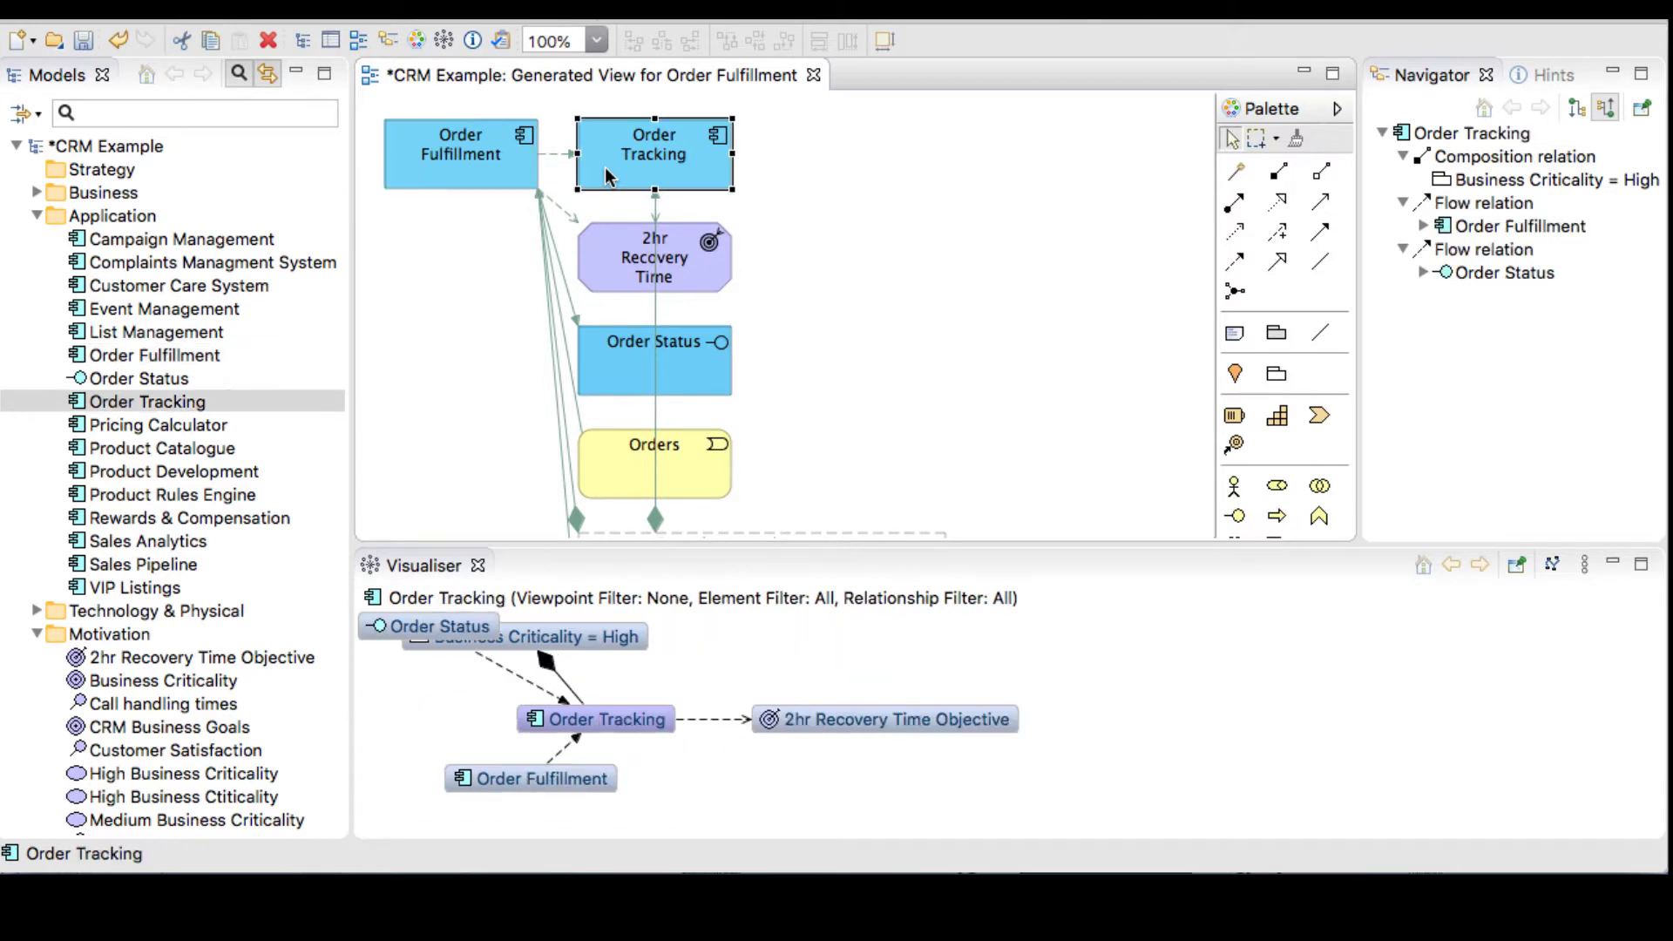
{"action": "left_click", "coordinate": [626, 467]}
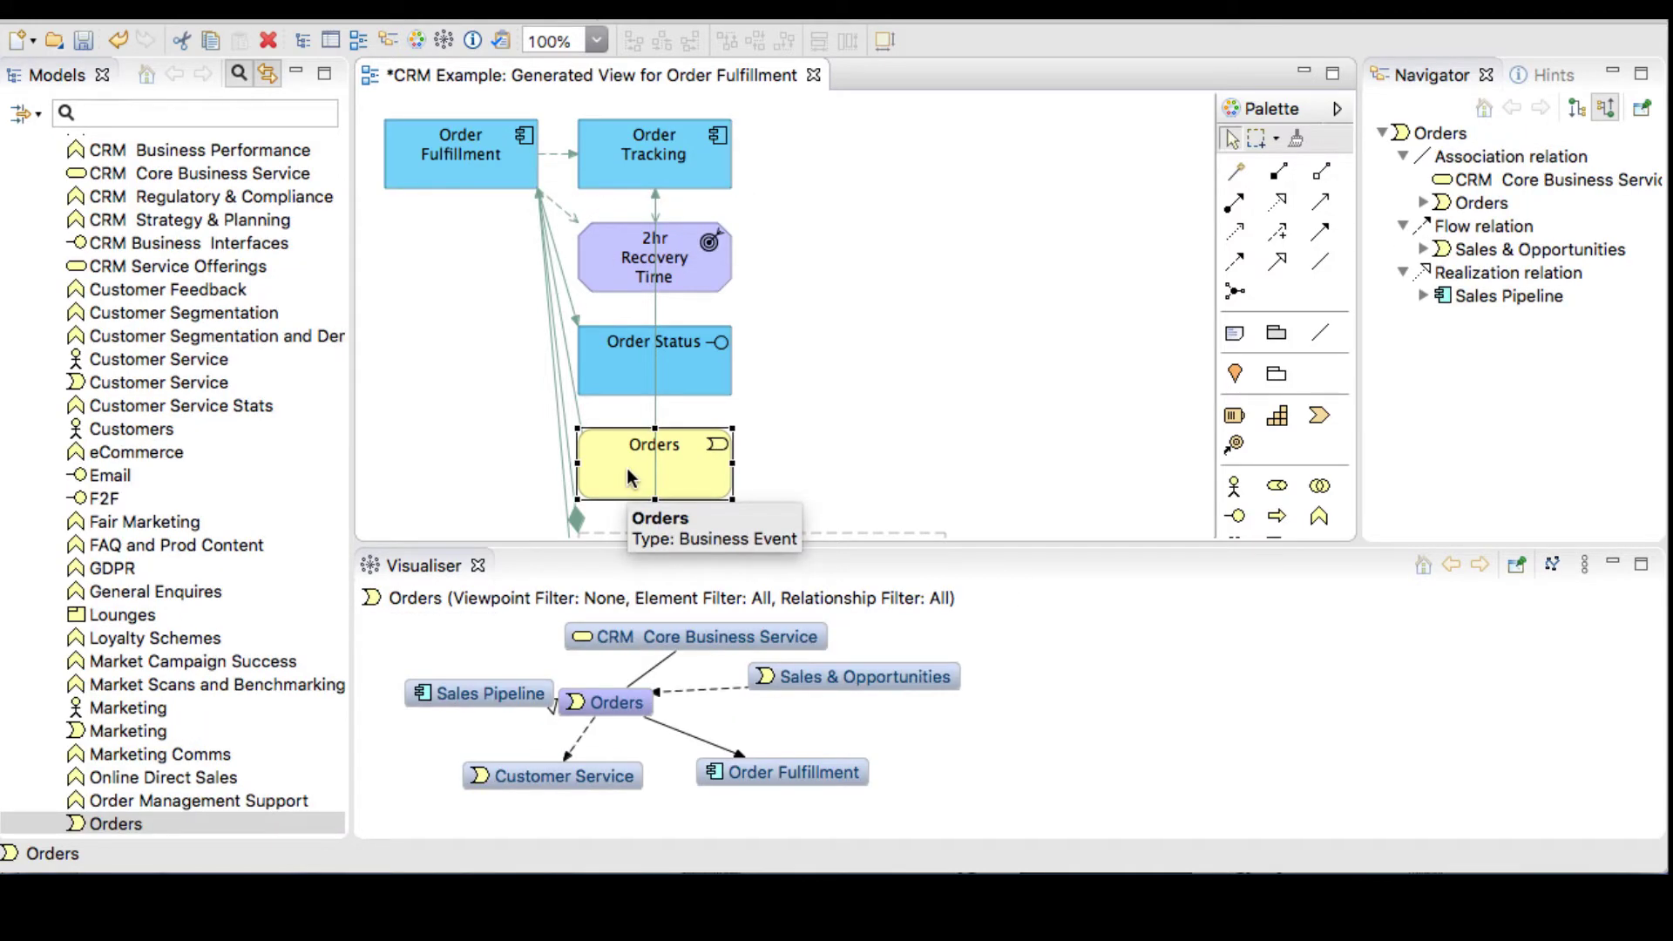
{"action": "scroll", "coordinate": [610, 477], "scroll_direction": "down", "scroll_amount": 5}
Delete the Business Criticality = High group from the view
{"action": "left_click", "coordinate": [813, 367]}
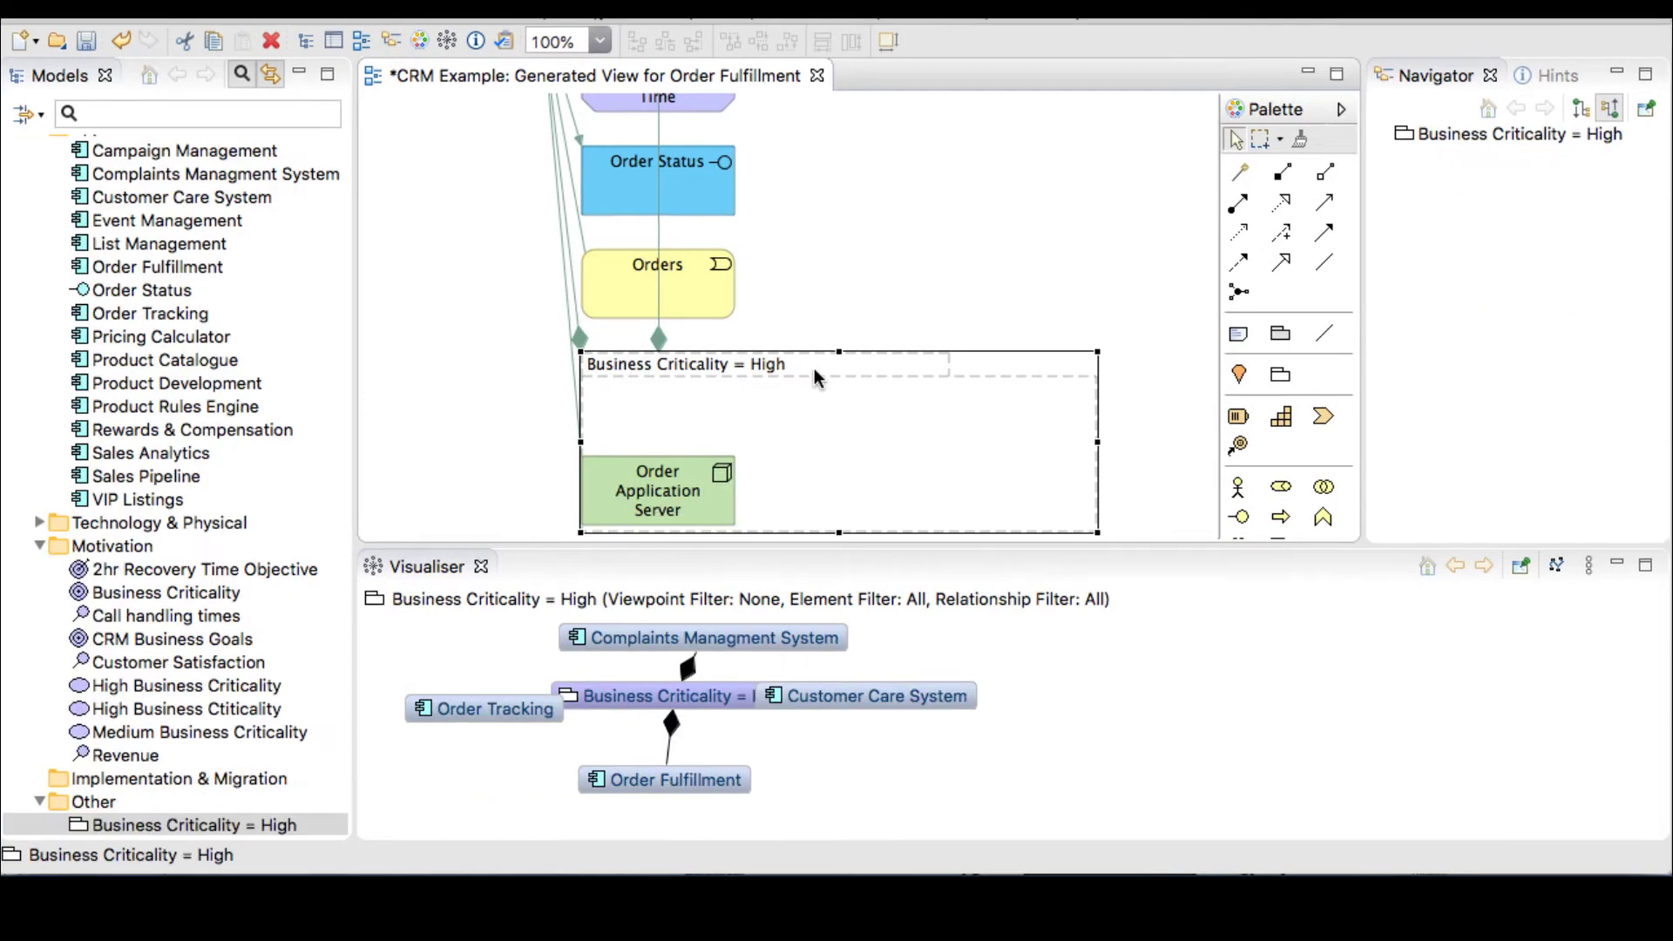
{"action": "key", "text": "Delete"}
{"action": "scroll", "coordinate": [813, 375], "scroll_direction": "up", "scroll_amount": 5}
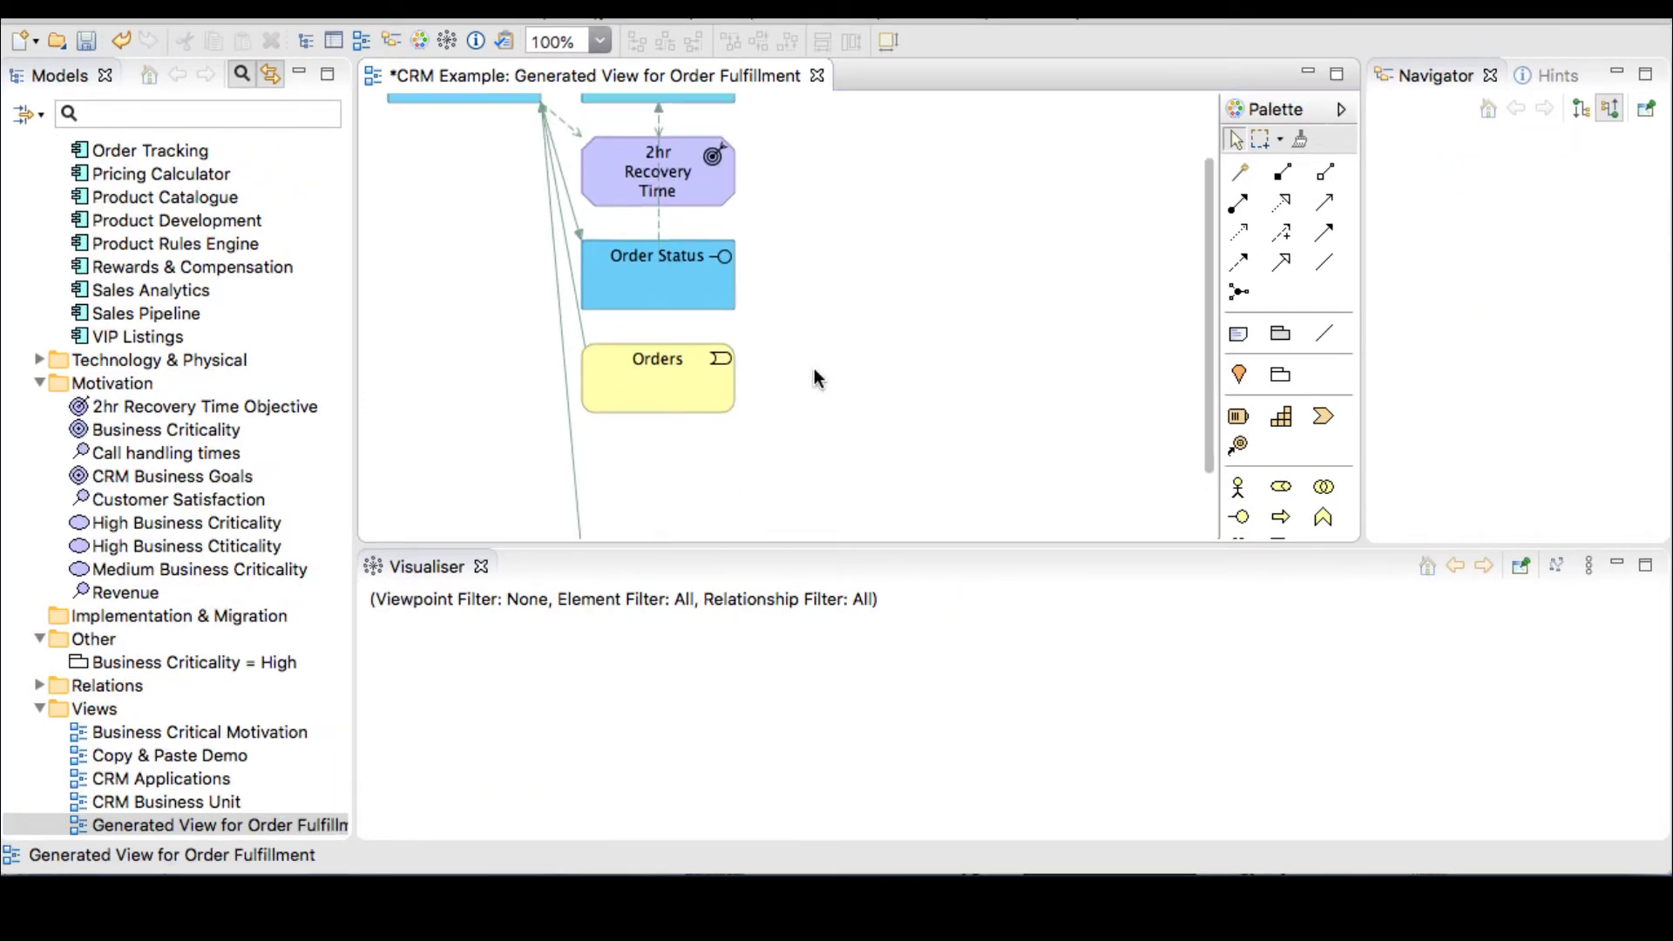
{"action": "key", "text": "super+a"}
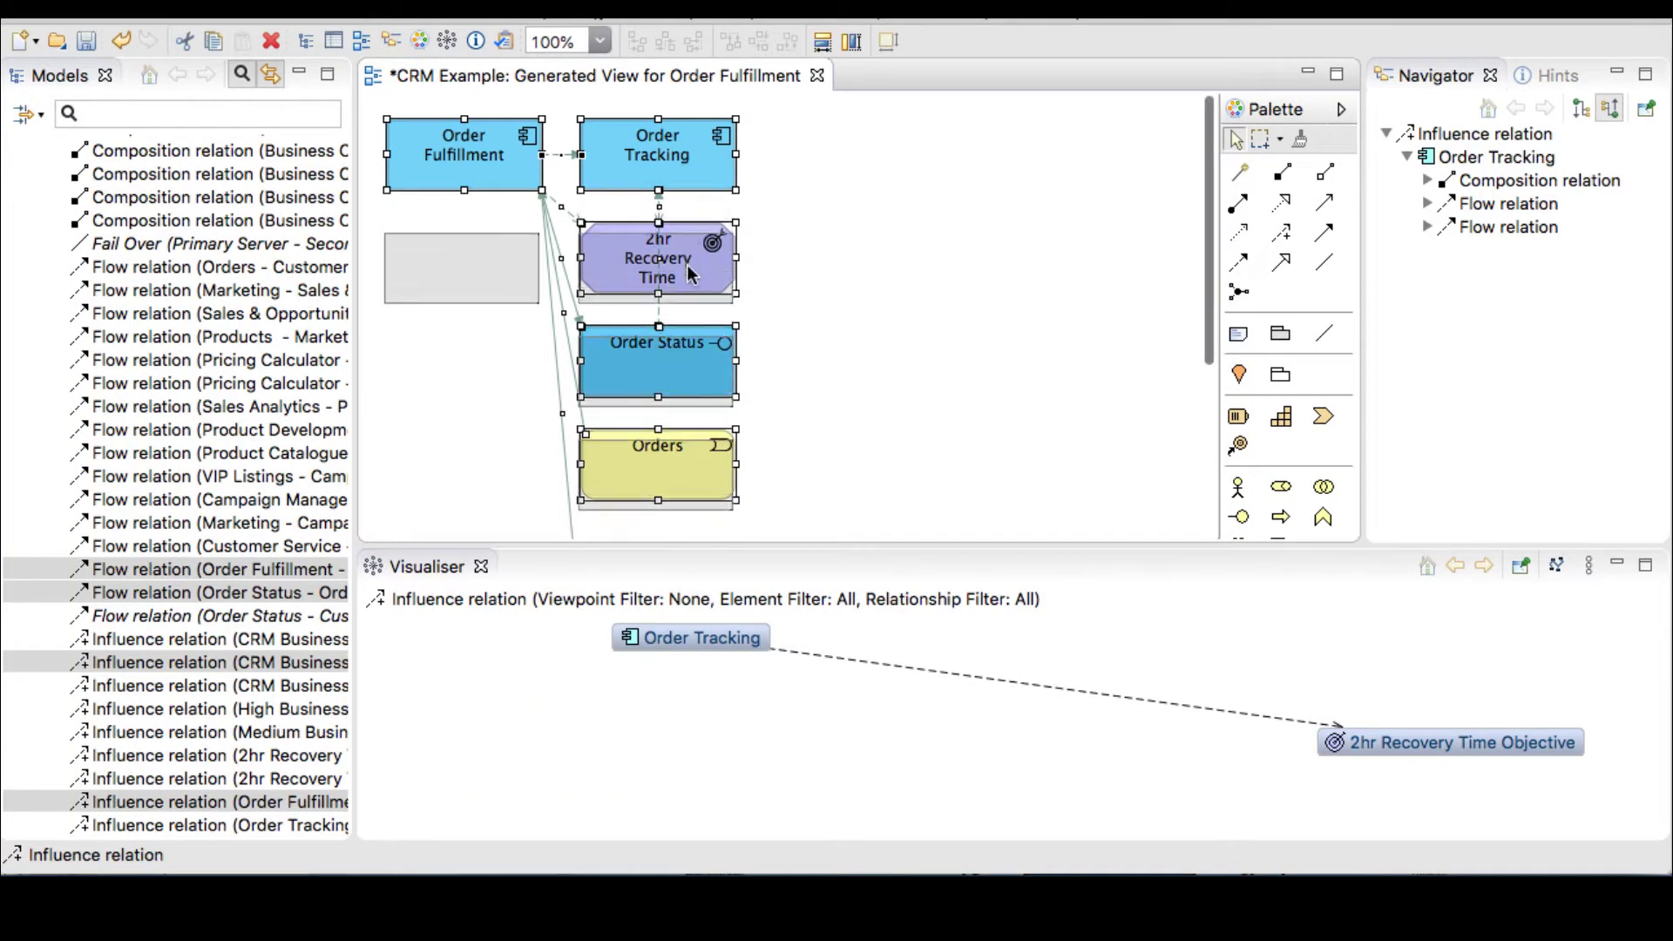
{"action": "left_click", "coordinate": [805, 405]}
{"action": "scroll", "coordinate": [806, 407], "scroll_direction": "down", "scroll_amount": 2}
Move Orders to the top-left, with Order Tracking and 2hr Recovery Time further right
{"action": "left_click_drag", "start_coordinate": [689, 384], "coordinate": [871, 168]}
{"action": "scroll", "coordinate": [854, 213], "scroll_direction": "up", "scroll_amount": 5}
{"action": "left_click_drag", "start_coordinate": [554, 122], "coordinate": [431, 138]}
{"action": "left_click", "coordinate": [716, 172]}
{"action": "left_click_drag", "start_coordinate": [696, 270], "coordinate": [819, 270]}
{"action": "left_click_drag", "start_coordinate": [677, 369], "coordinate": [804, 372]}
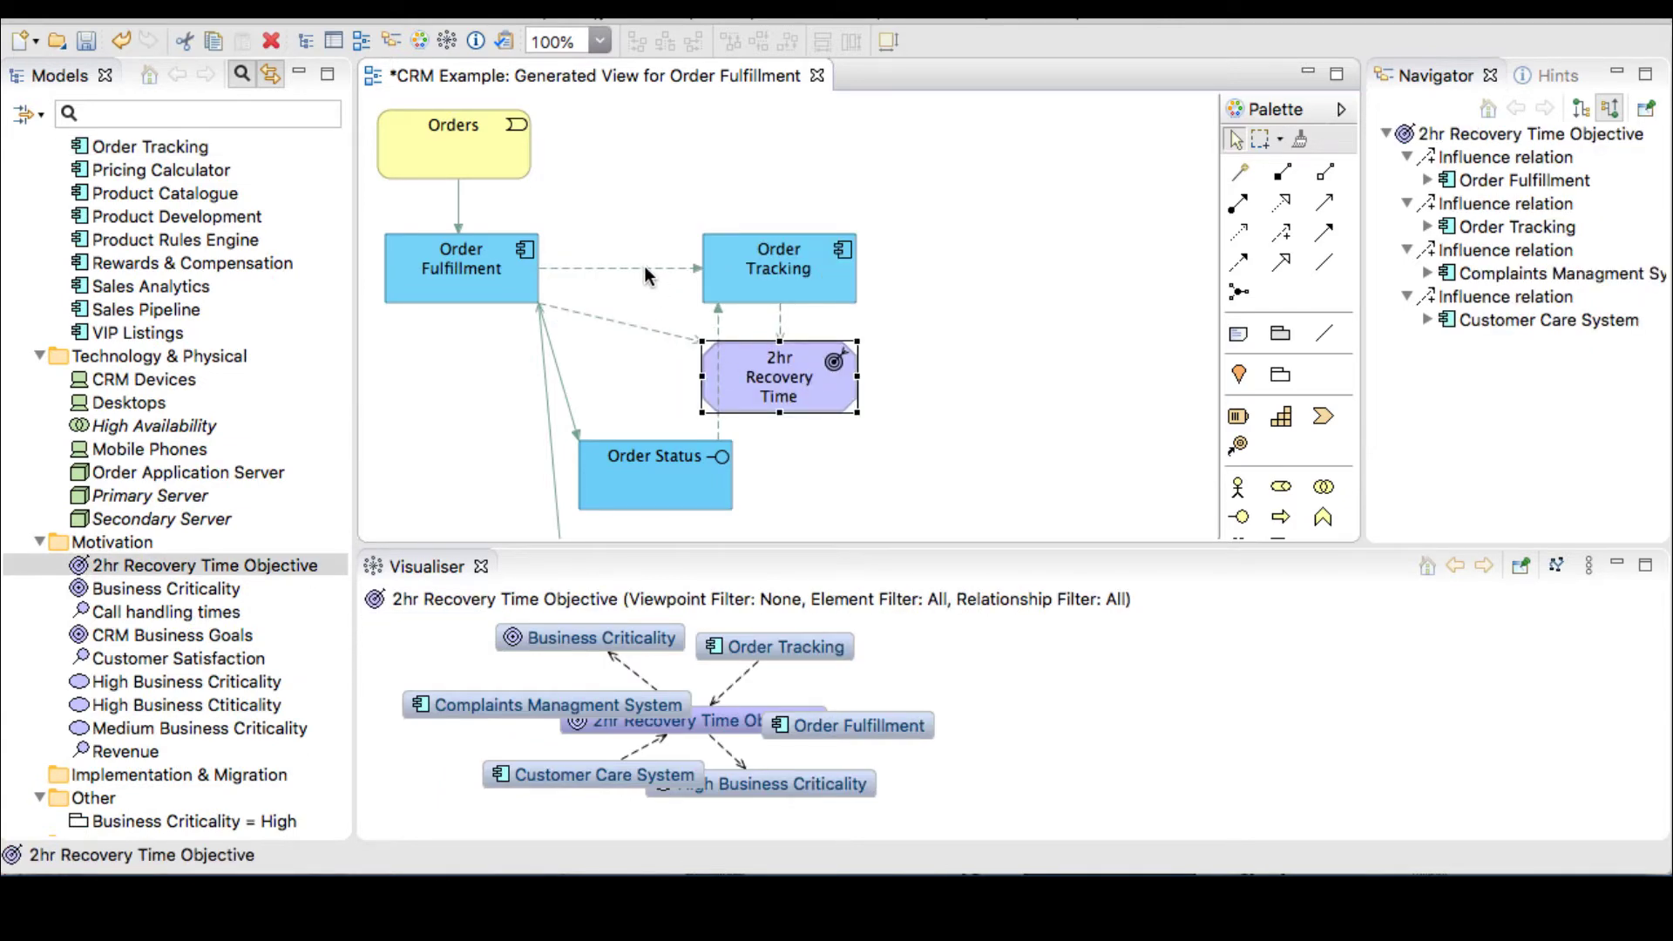
Delete the Order Fulfillment→Order Tracking flow and shift Order Tracking, 2hr Recovery Time and Order Status
{"action": "left_click", "coordinate": [644, 267]}
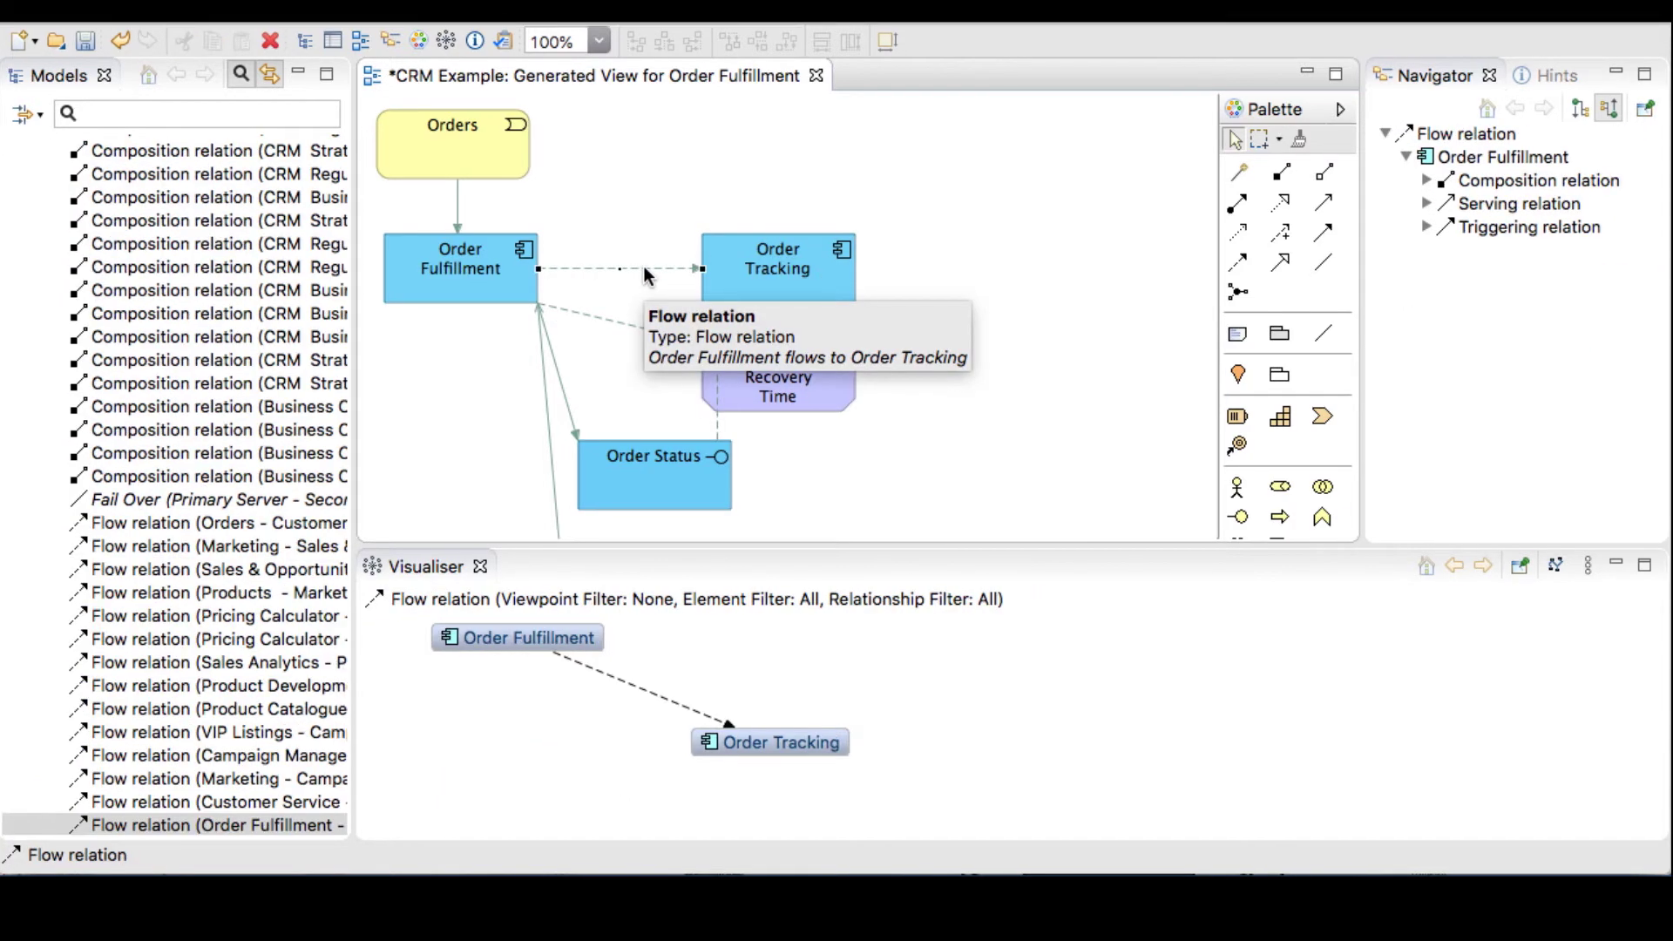
{"action": "key", "text": "Delete"}
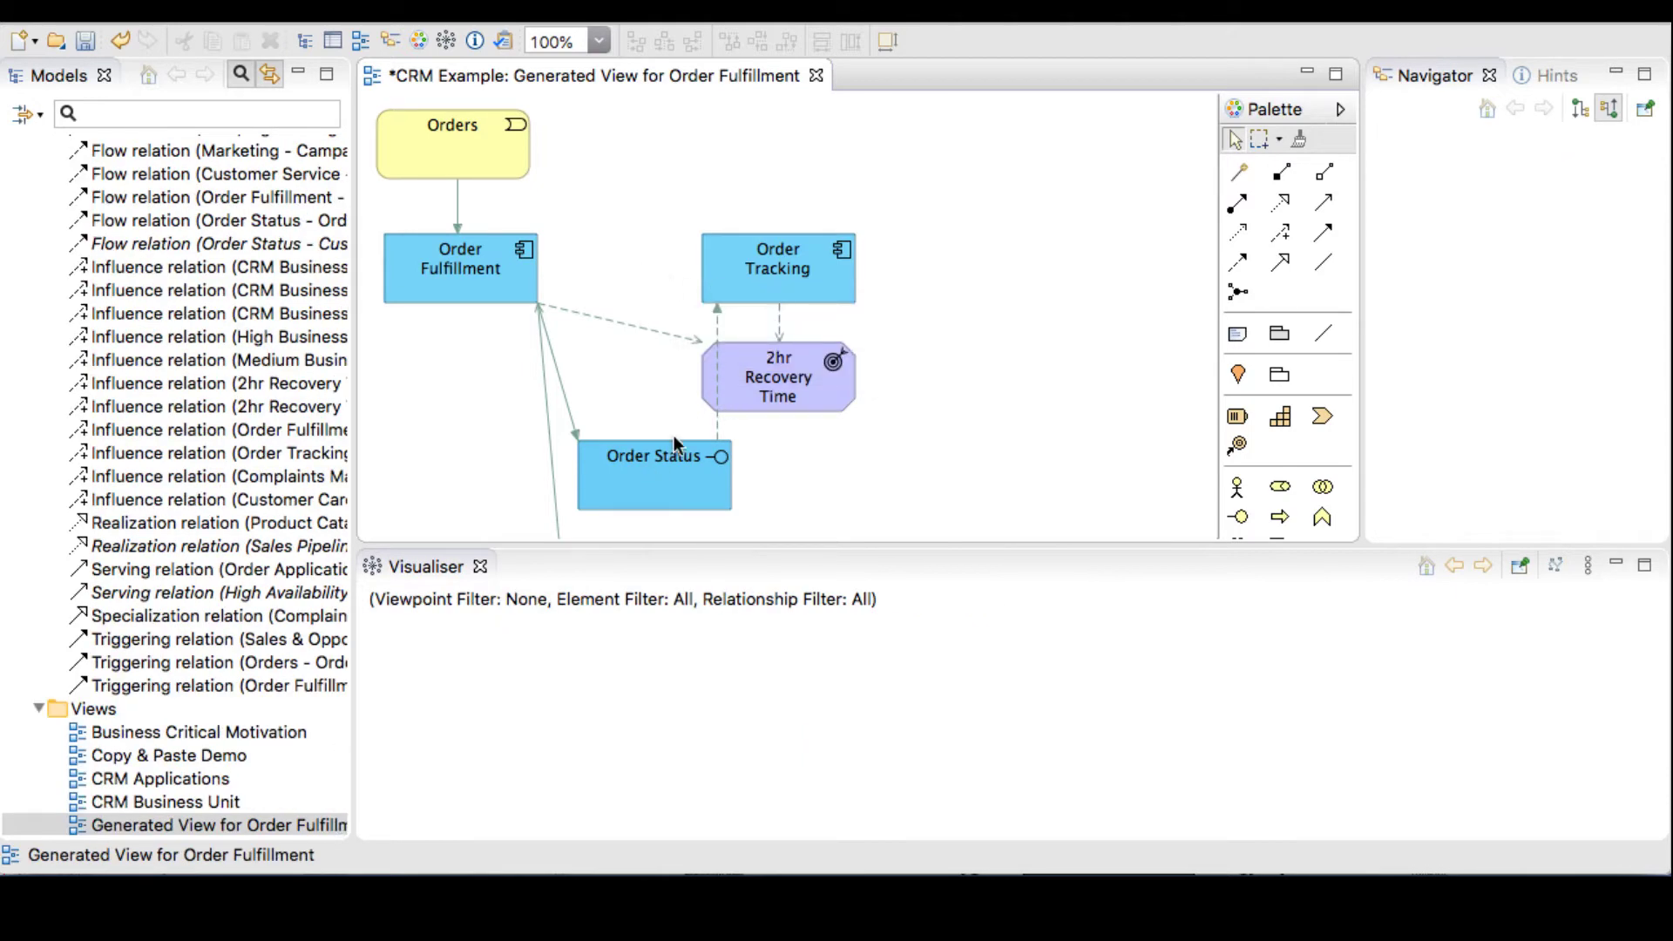
{"action": "left_click", "coordinate": [779, 279]}
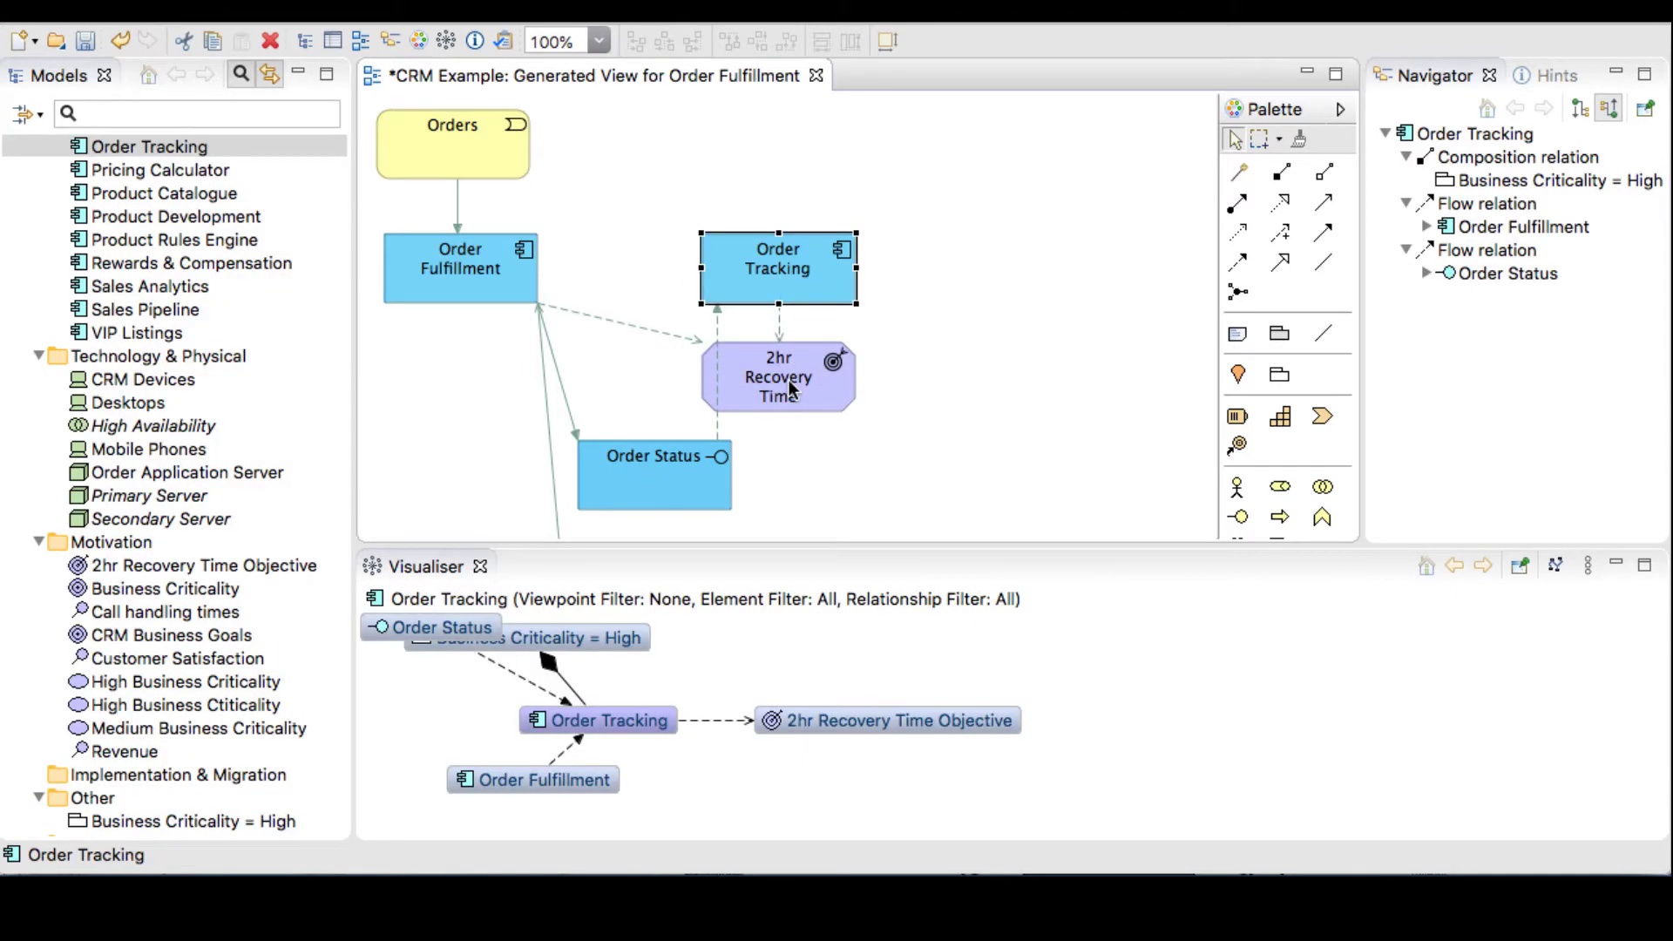
{"action": "left_click", "coordinate": [795, 383], "text": "shift"}
{"action": "left_click_drag", "start_coordinate": [795, 384], "coordinate": [918, 383]}
{"action": "left_click_drag", "start_coordinate": [662, 475], "coordinate": [675, 252]}
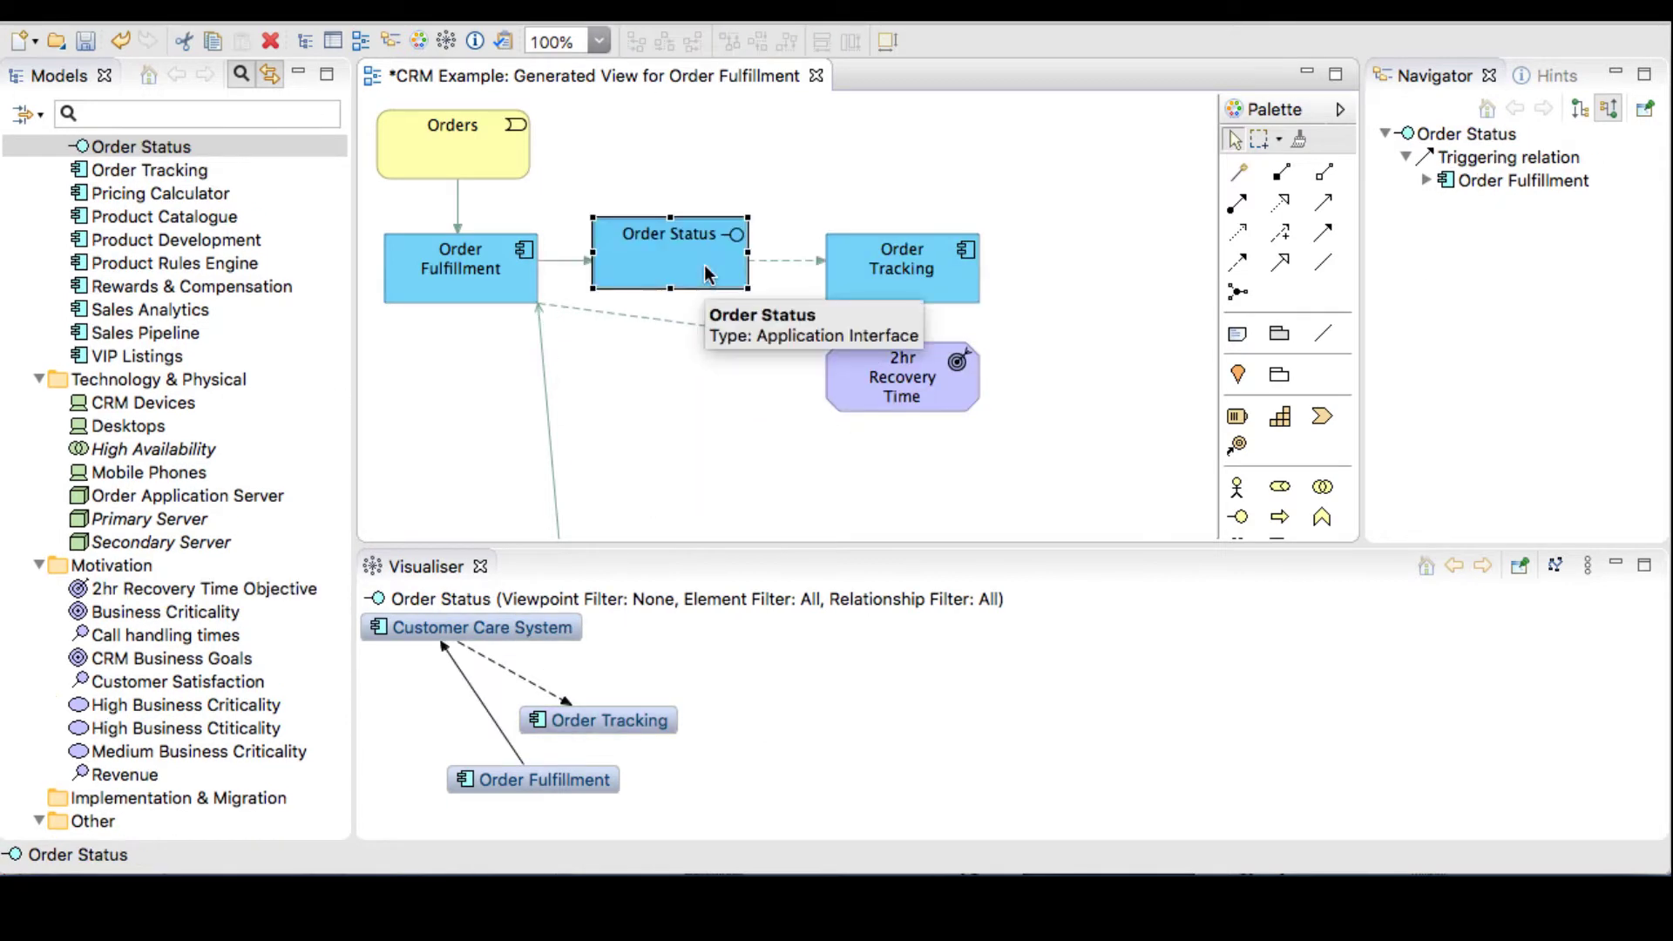
{"action": "scroll", "coordinate": [642, 418], "scroll_direction": "down", "scroll_amount": 5}
{"action": "left_click", "coordinate": [642, 521]}
Undo the stray move, enlarge Order Application Server under Order Fulfillment, and nest High Availability inside
{"action": "key", "text": "super+z"}
{"action": "left_click_drag", "start_coordinate": [496, 523], "coordinate": [669, 402]}
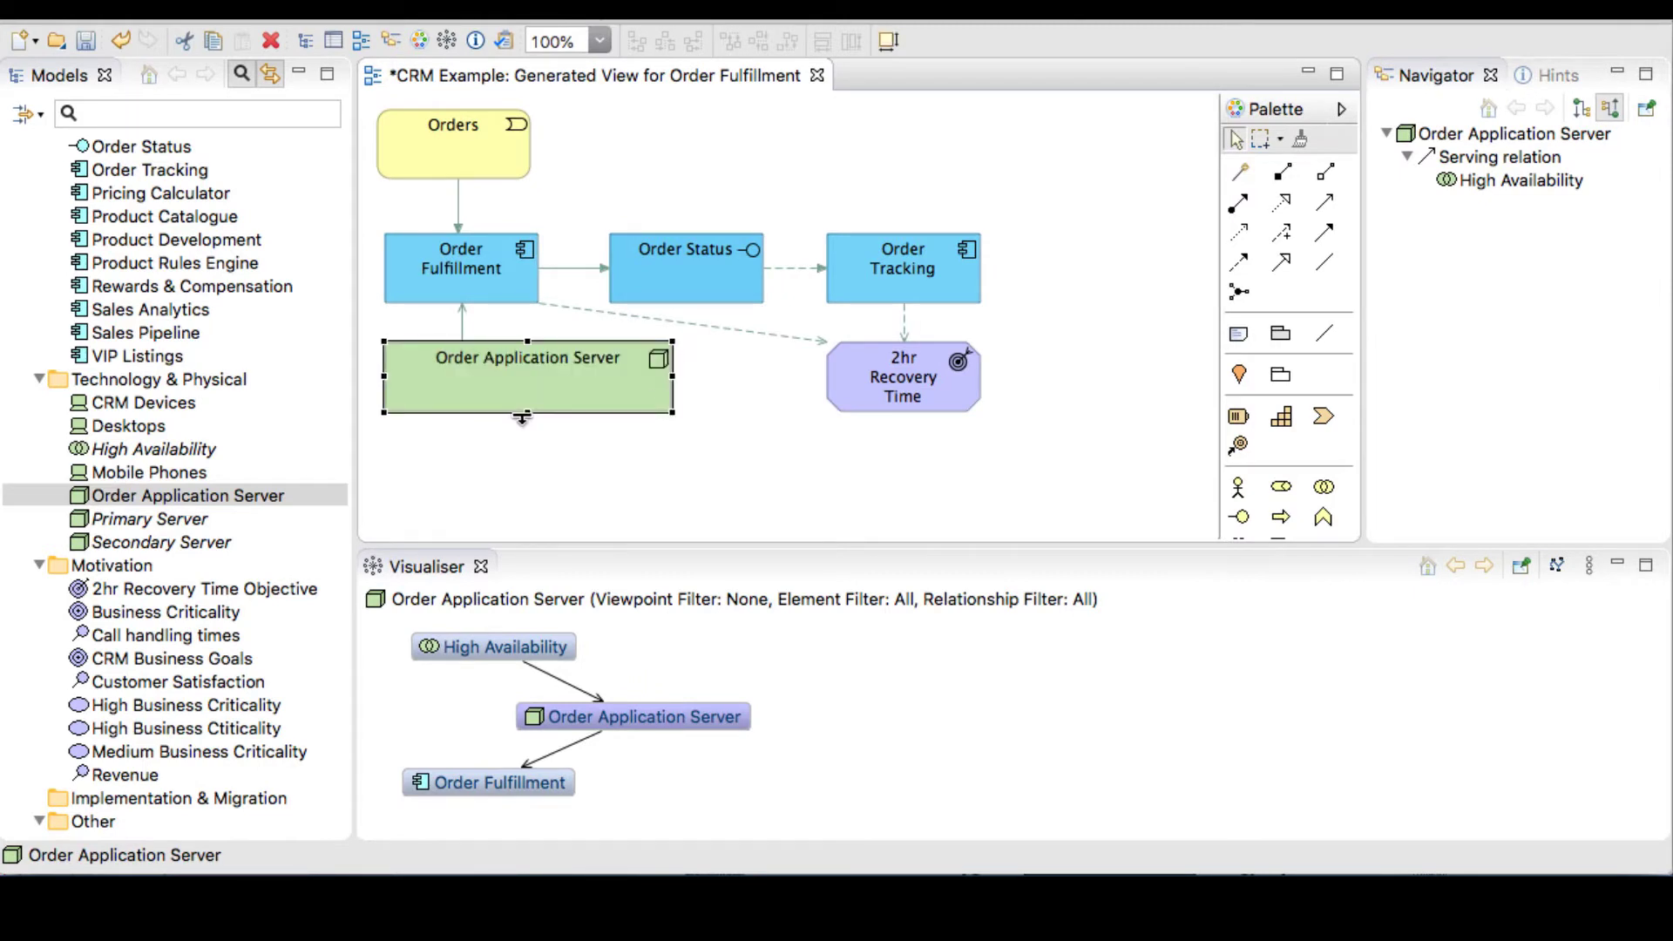
{"action": "left_click_drag", "start_coordinate": [527, 413], "coordinate": [540, 559]}
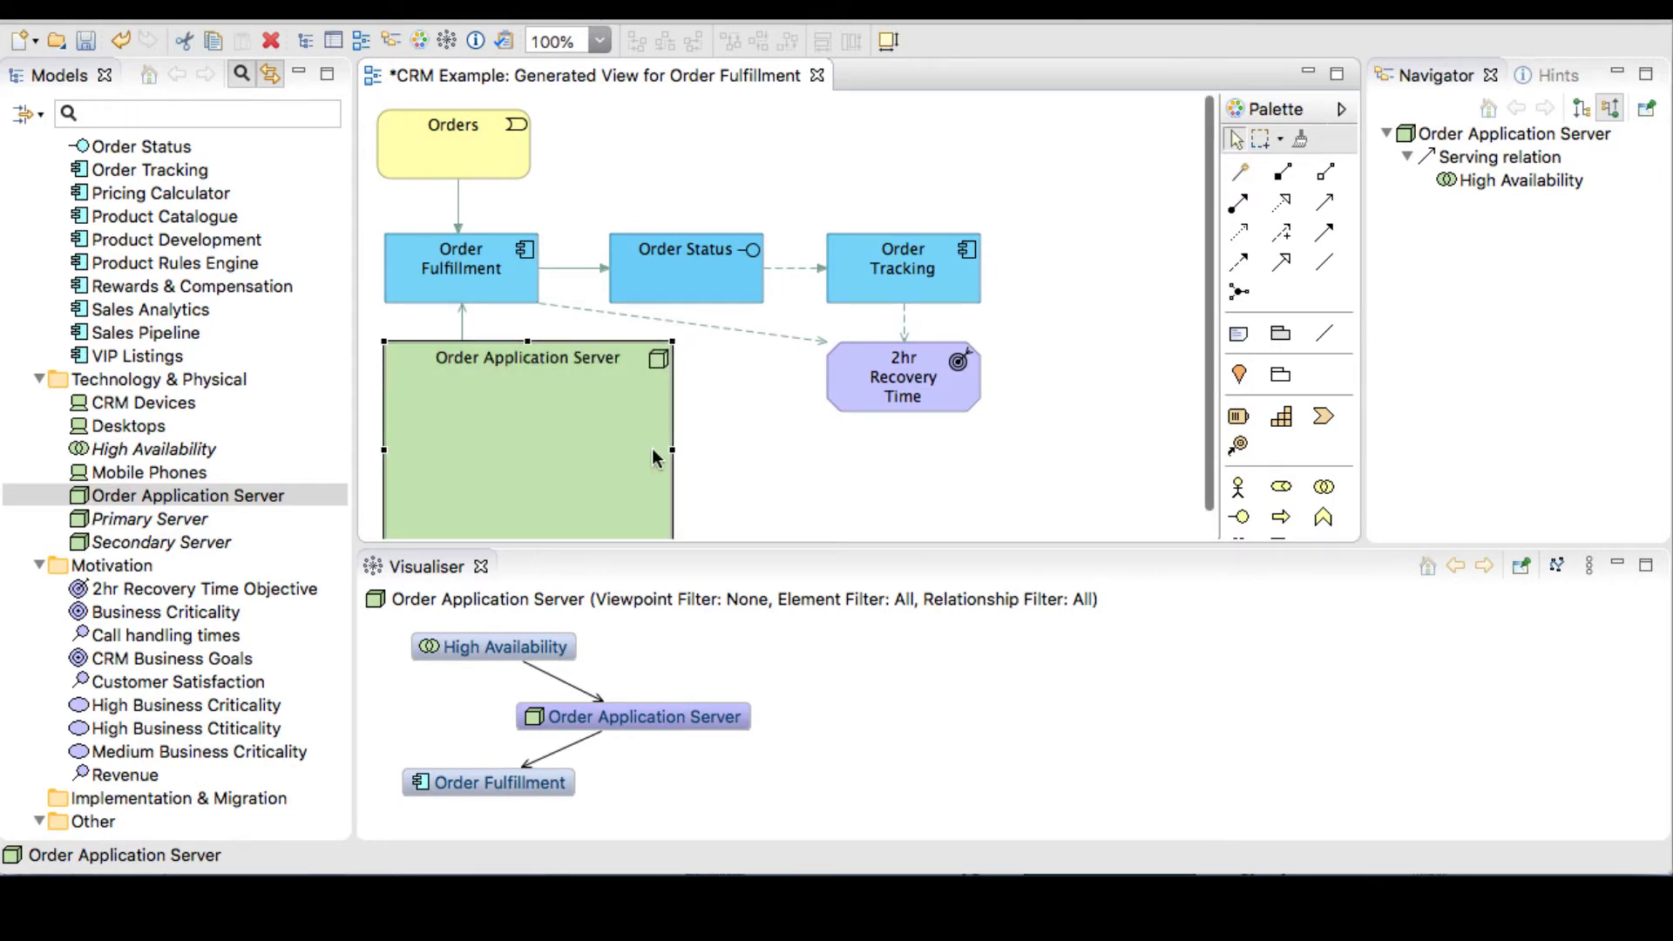
{"action": "left_click_drag", "start_coordinate": [677, 457], "coordinate": [720, 464]}
{"action": "scroll", "coordinate": [663, 514], "scroll_direction": "down", "scroll_amount": 1}
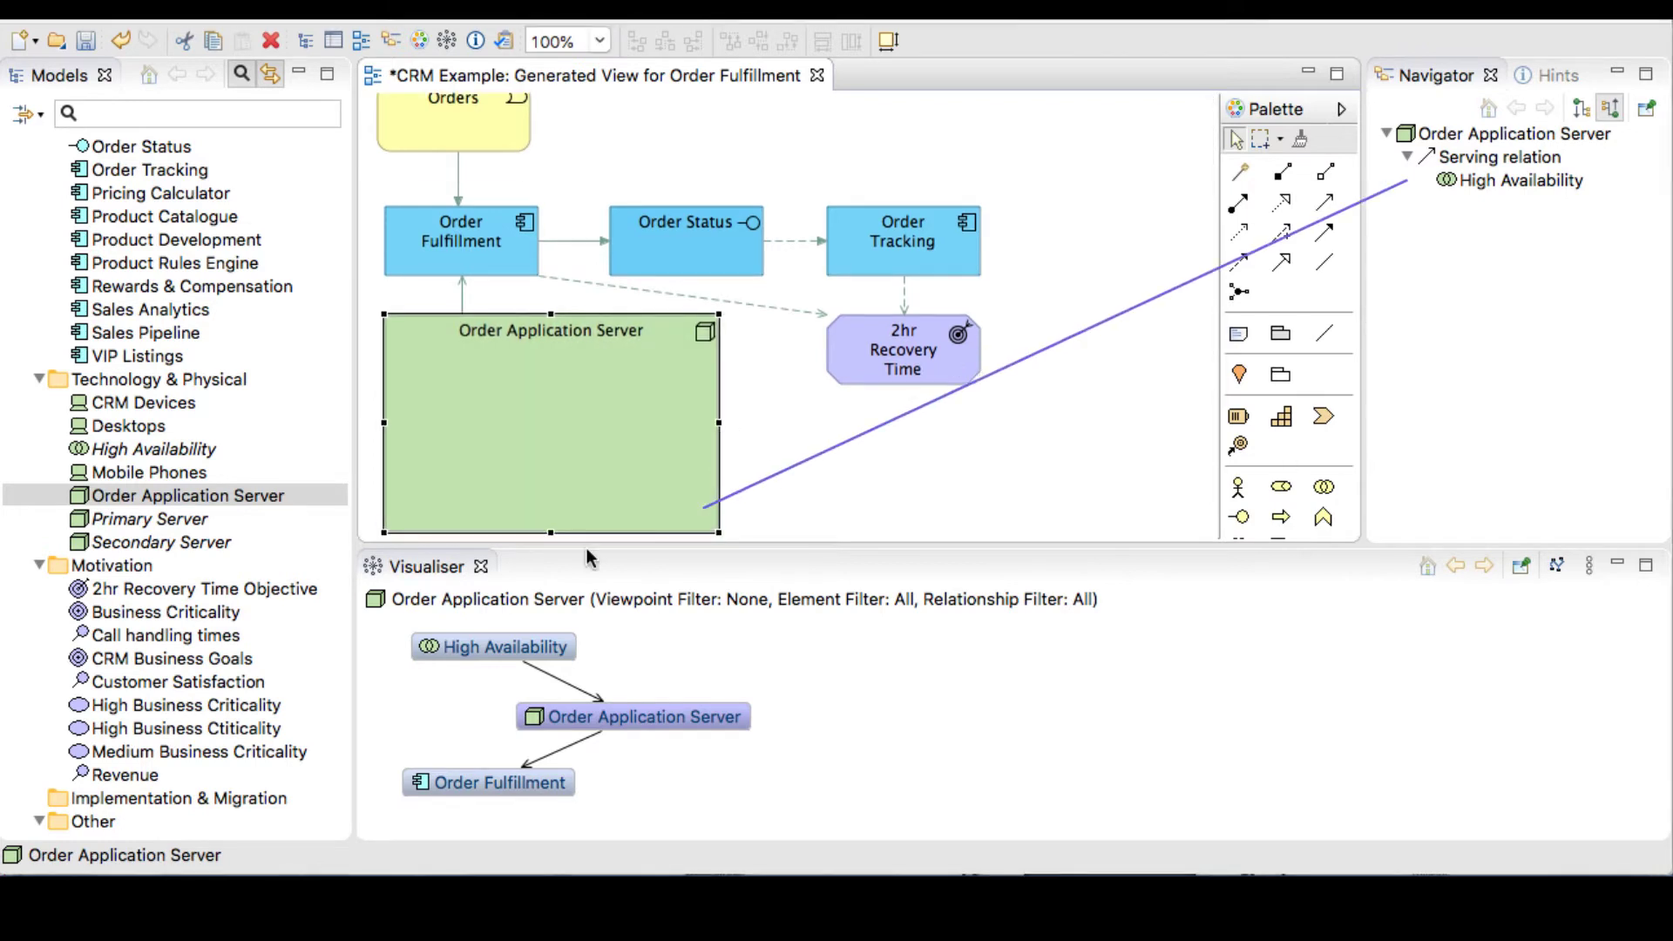
{"action": "left_click_drag", "start_coordinate": [1495, 182], "coordinate": [680, 381]}
Make High Availability taller and add Primary Server inside it from the Navigator
{"action": "left_click_drag", "start_coordinate": [545, 415], "coordinate": [546, 517]}
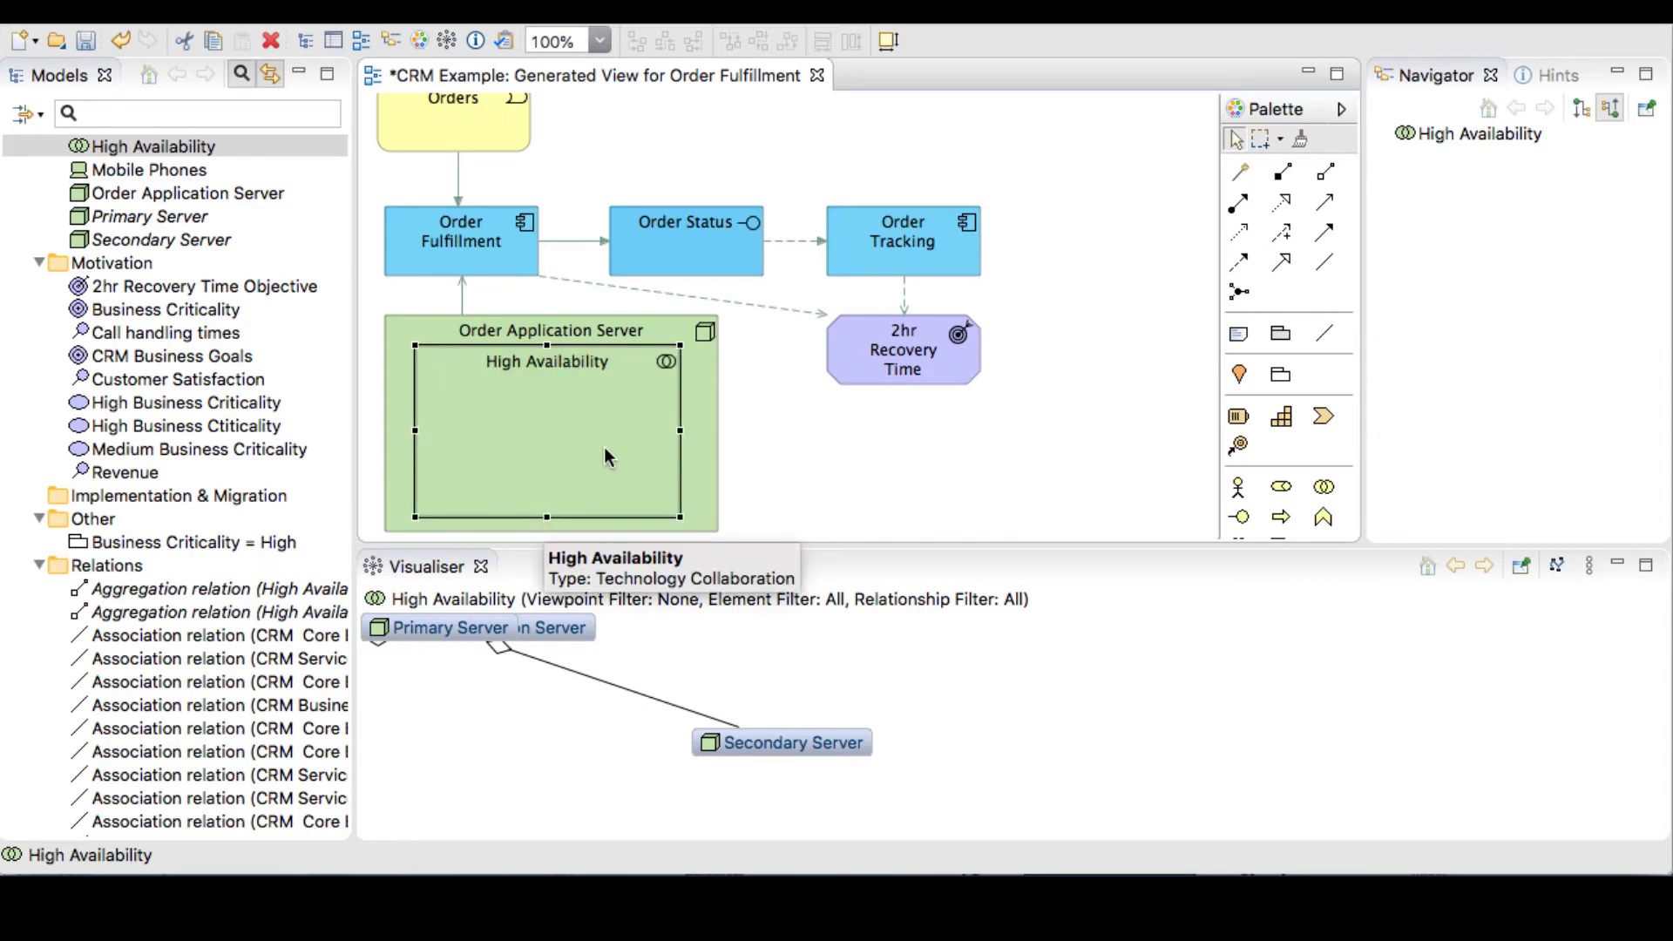
{"action": "left_click", "coordinate": [1581, 108]}
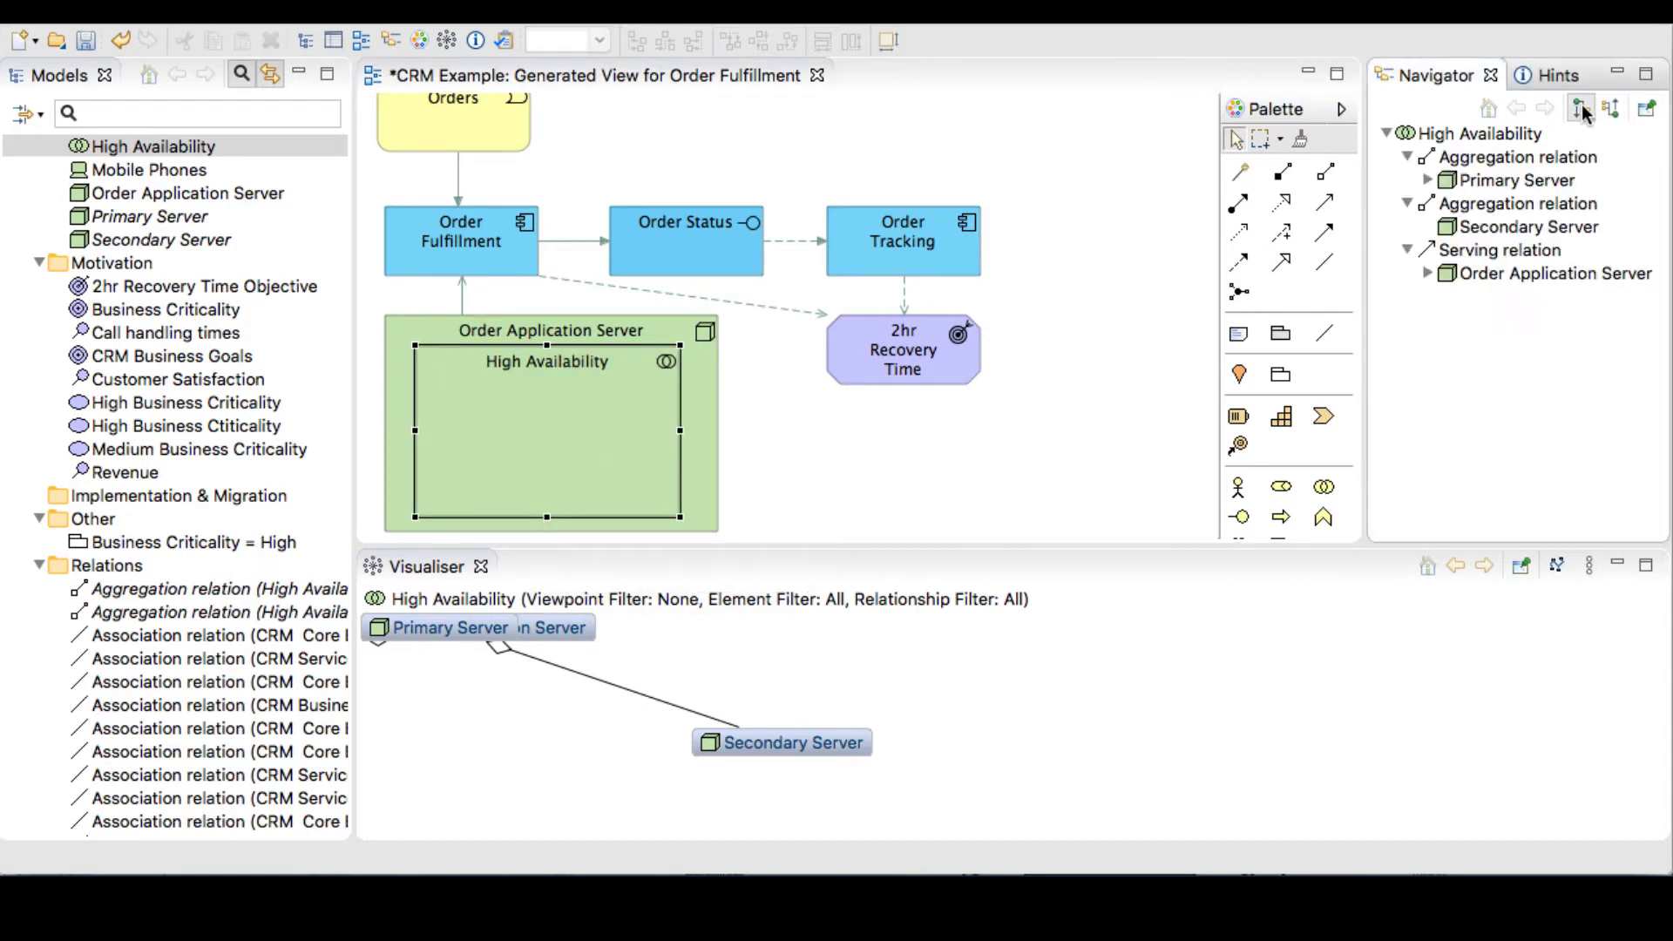
{"action": "left_click_drag", "start_coordinate": [1516, 180], "coordinate": [536, 388]}
{"action": "left_click", "coordinate": [919, 474]}
{"action": "left_click", "coordinate": [640, 426]}
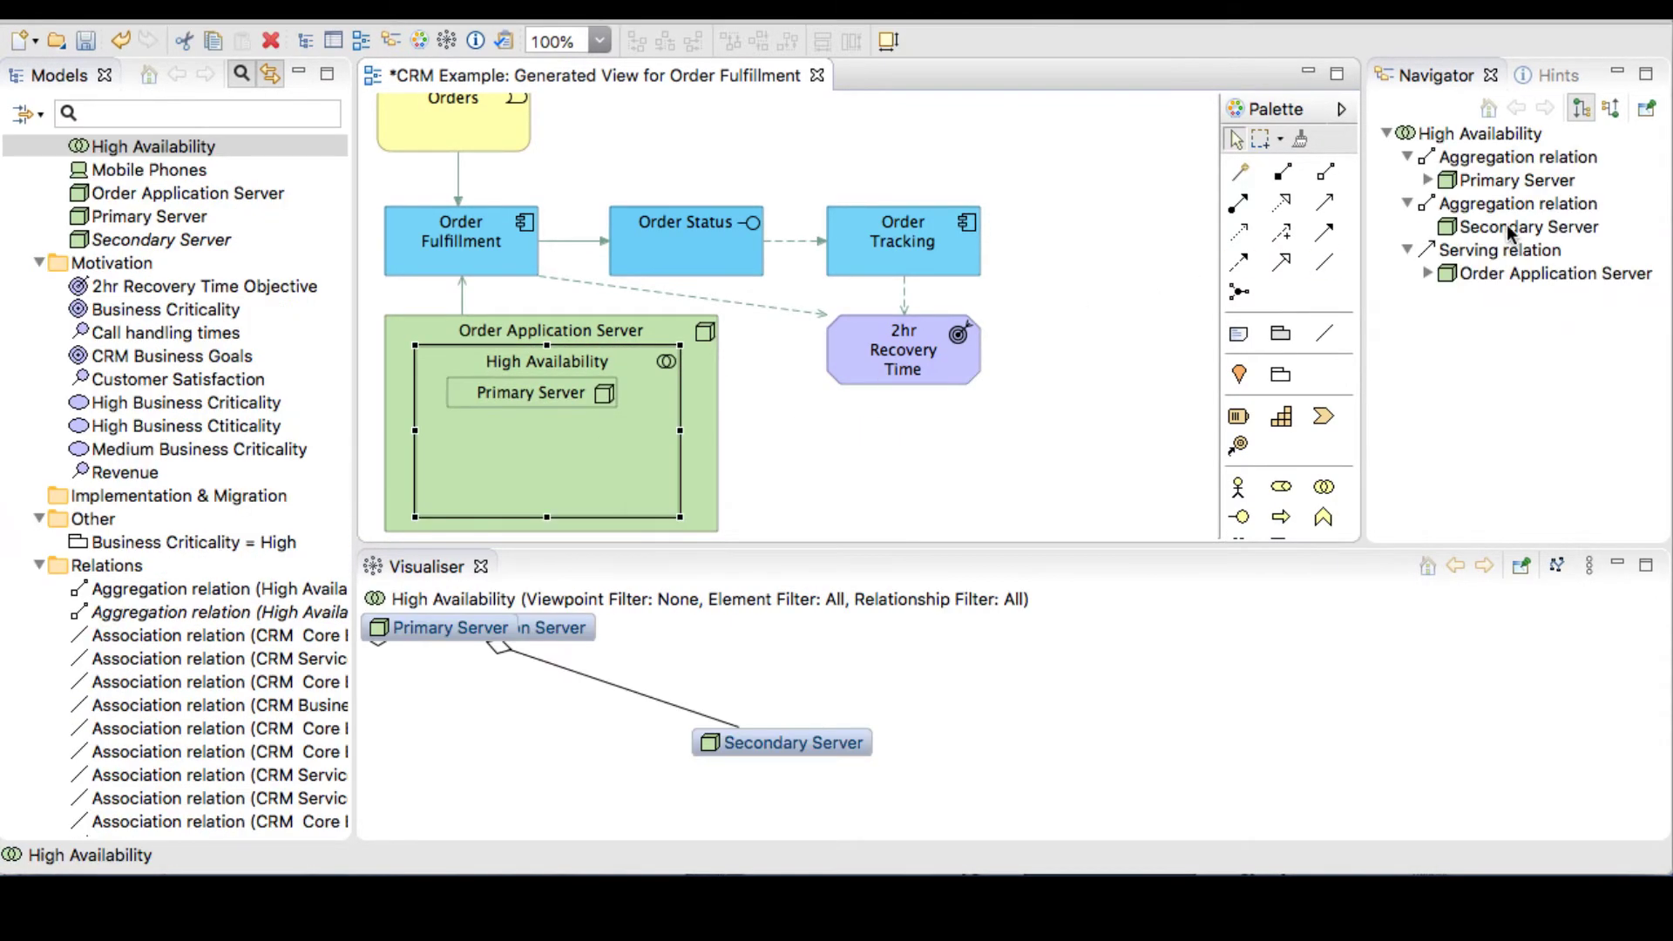
Add Secondary Server with its Fail Over link, matching Primary Server's width and height
{"action": "left_click_drag", "start_coordinate": [1520, 227], "coordinate": [991, 476]}
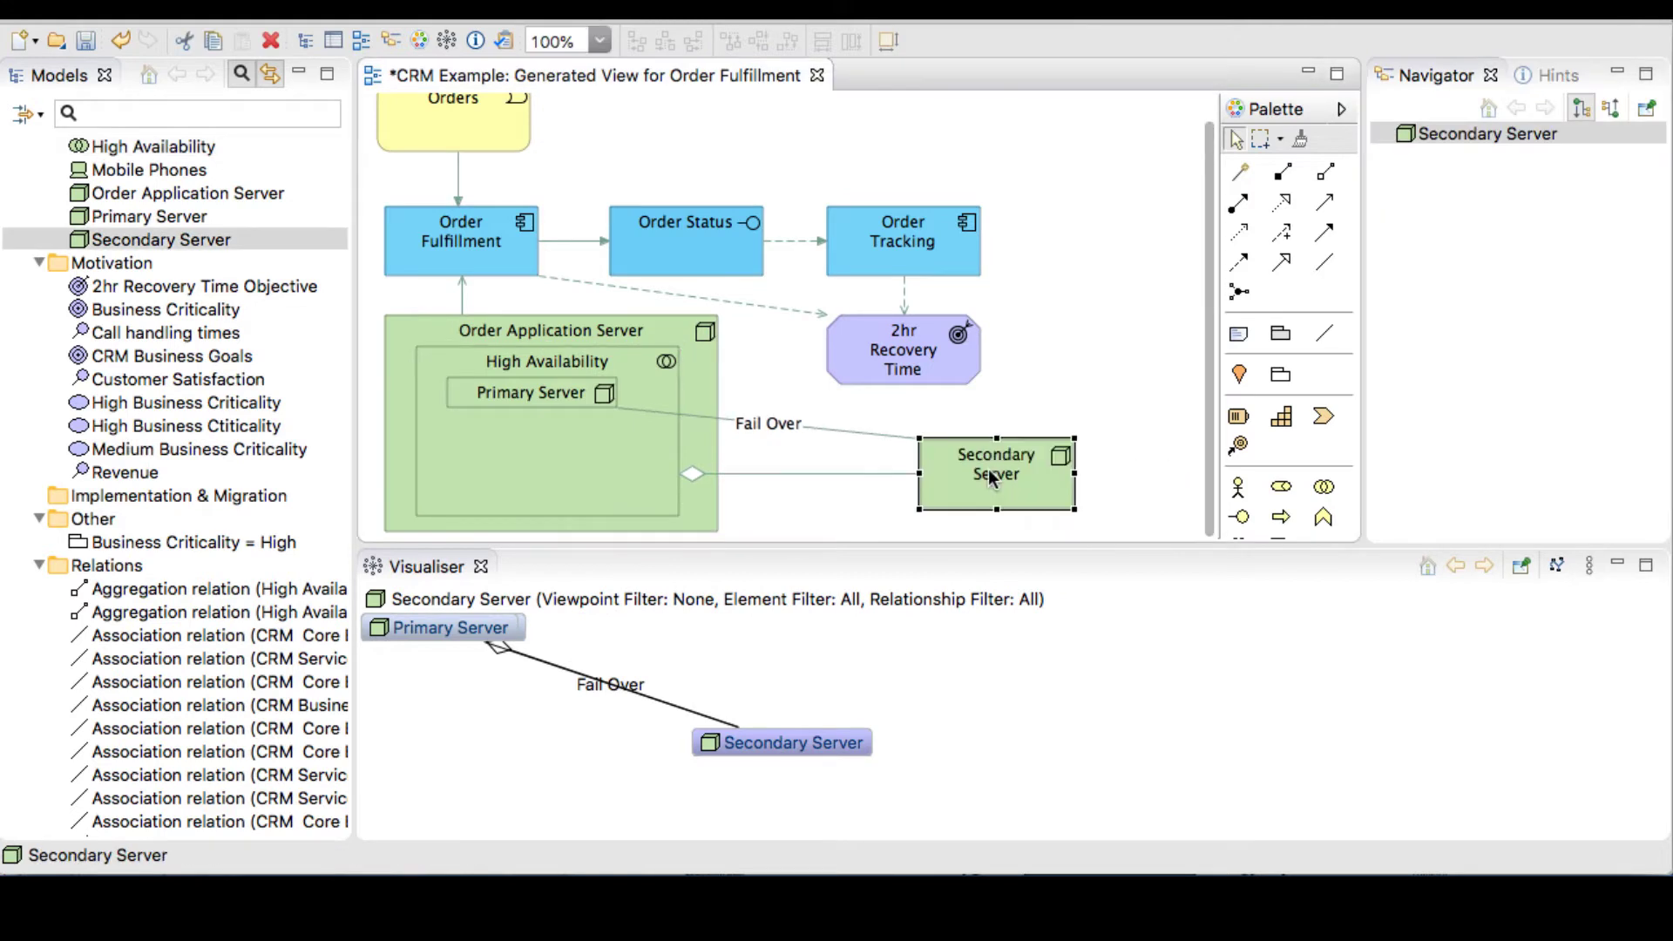
{"action": "left_click", "coordinate": [565, 402], "text": "shift"}
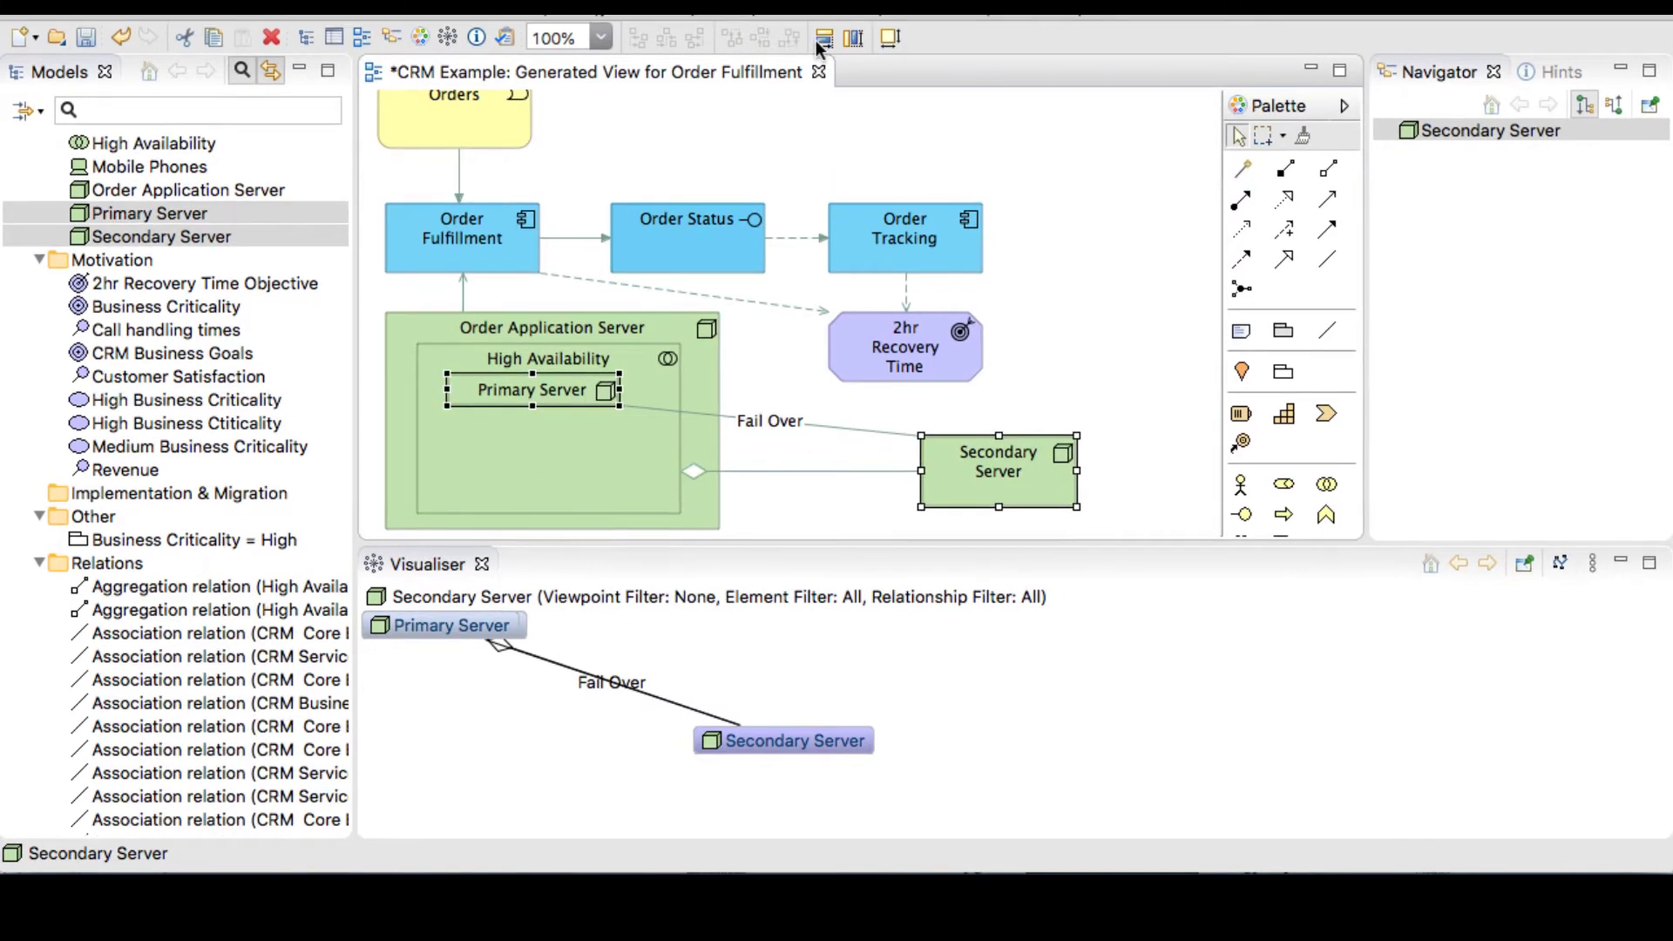
{"action": "left_click", "coordinate": [823, 42]}
{"action": "left_click", "coordinate": [853, 37]}
{"action": "left_click", "coordinate": [1006, 430]}
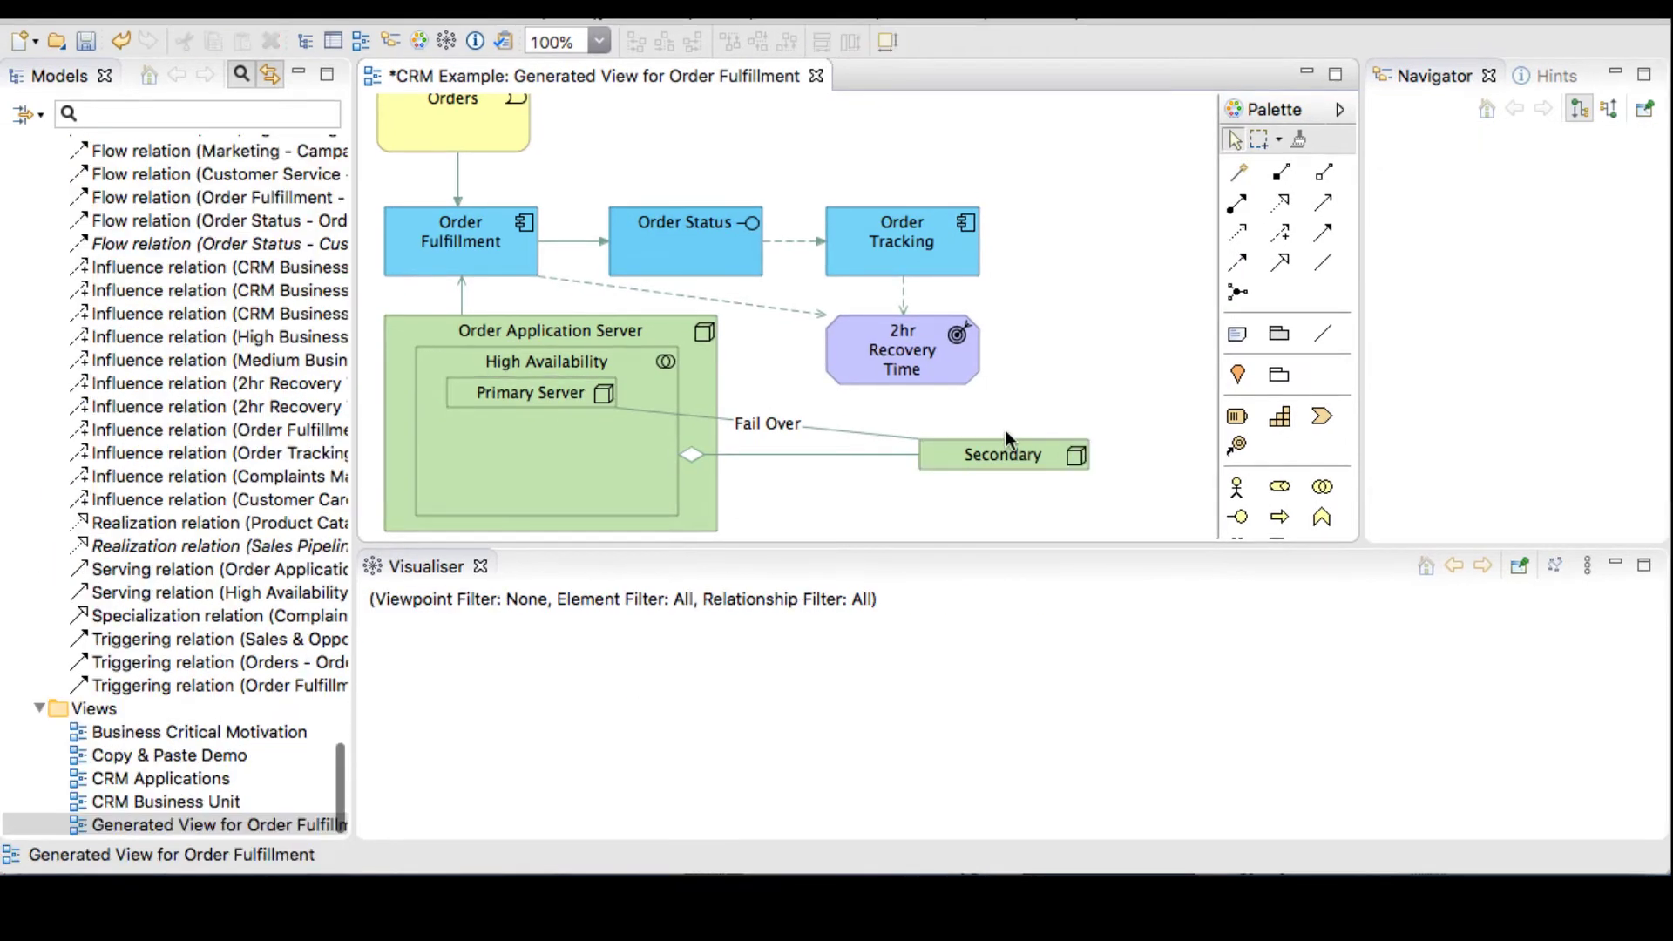
Move Secondary Server into High Availability and give both servers the same width
{"action": "left_click", "coordinate": [988, 451]}
{"action": "left_click_drag", "start_coordinate": [988, 451], "coordinate": [512, 462]}
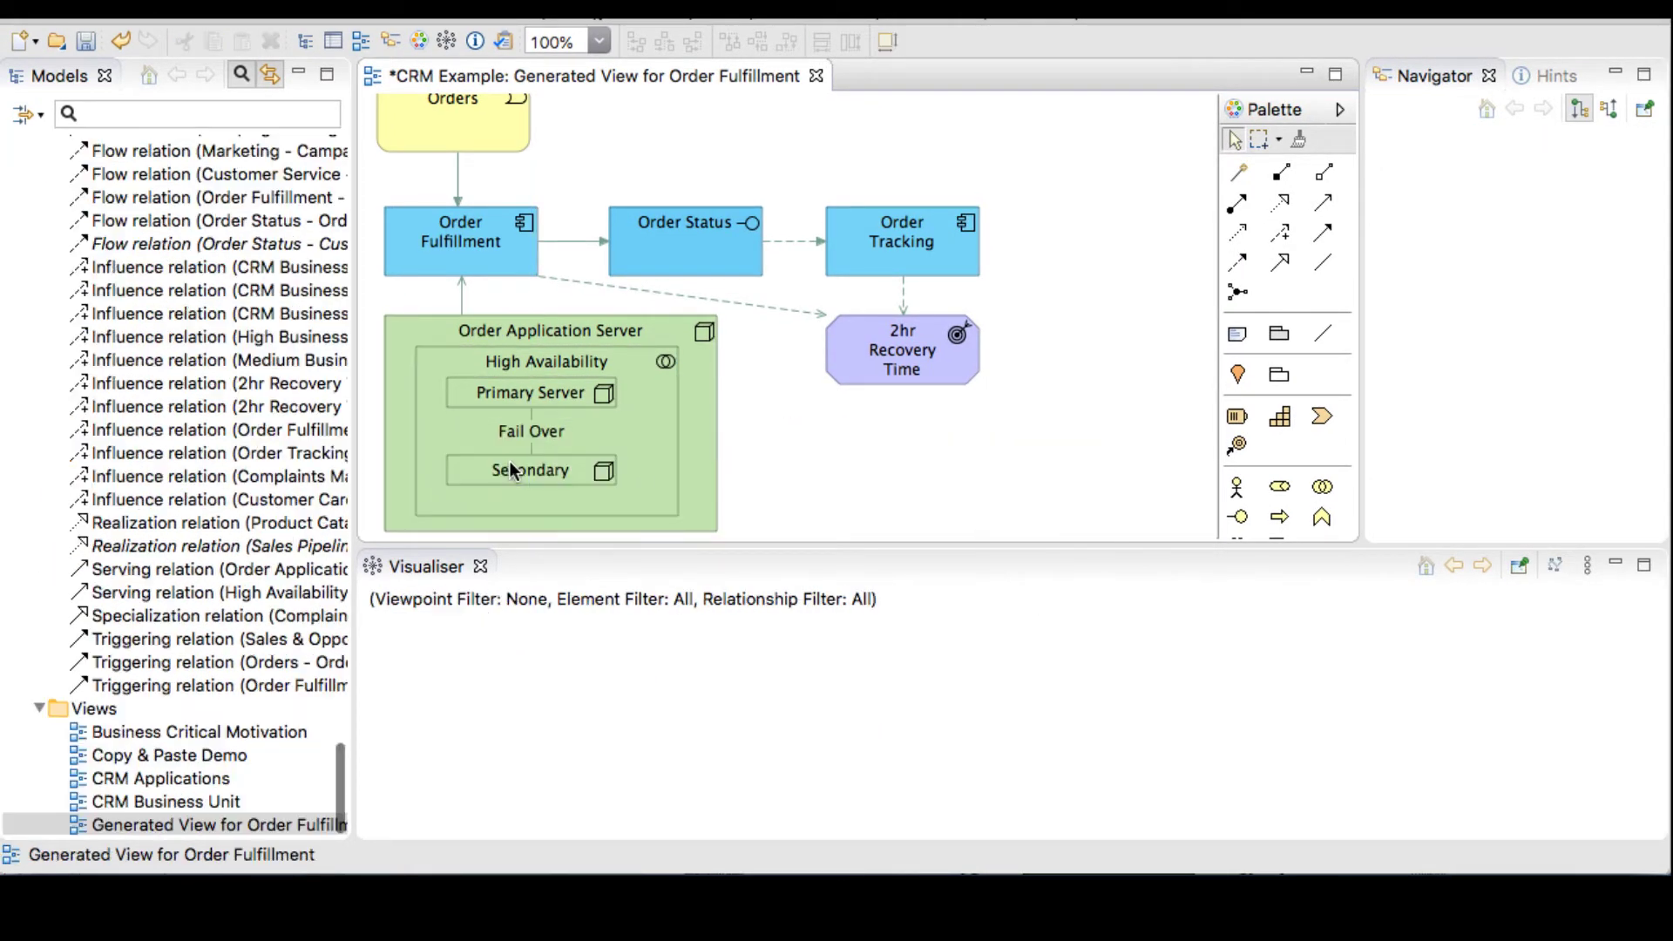
{"action": "left_click", "coordinate": [557, 470]}
{"action": "left_click", "coordinate": [575, 399], "text": "shift"}
{"action": "key", "text": "ctrl+shift+d"}
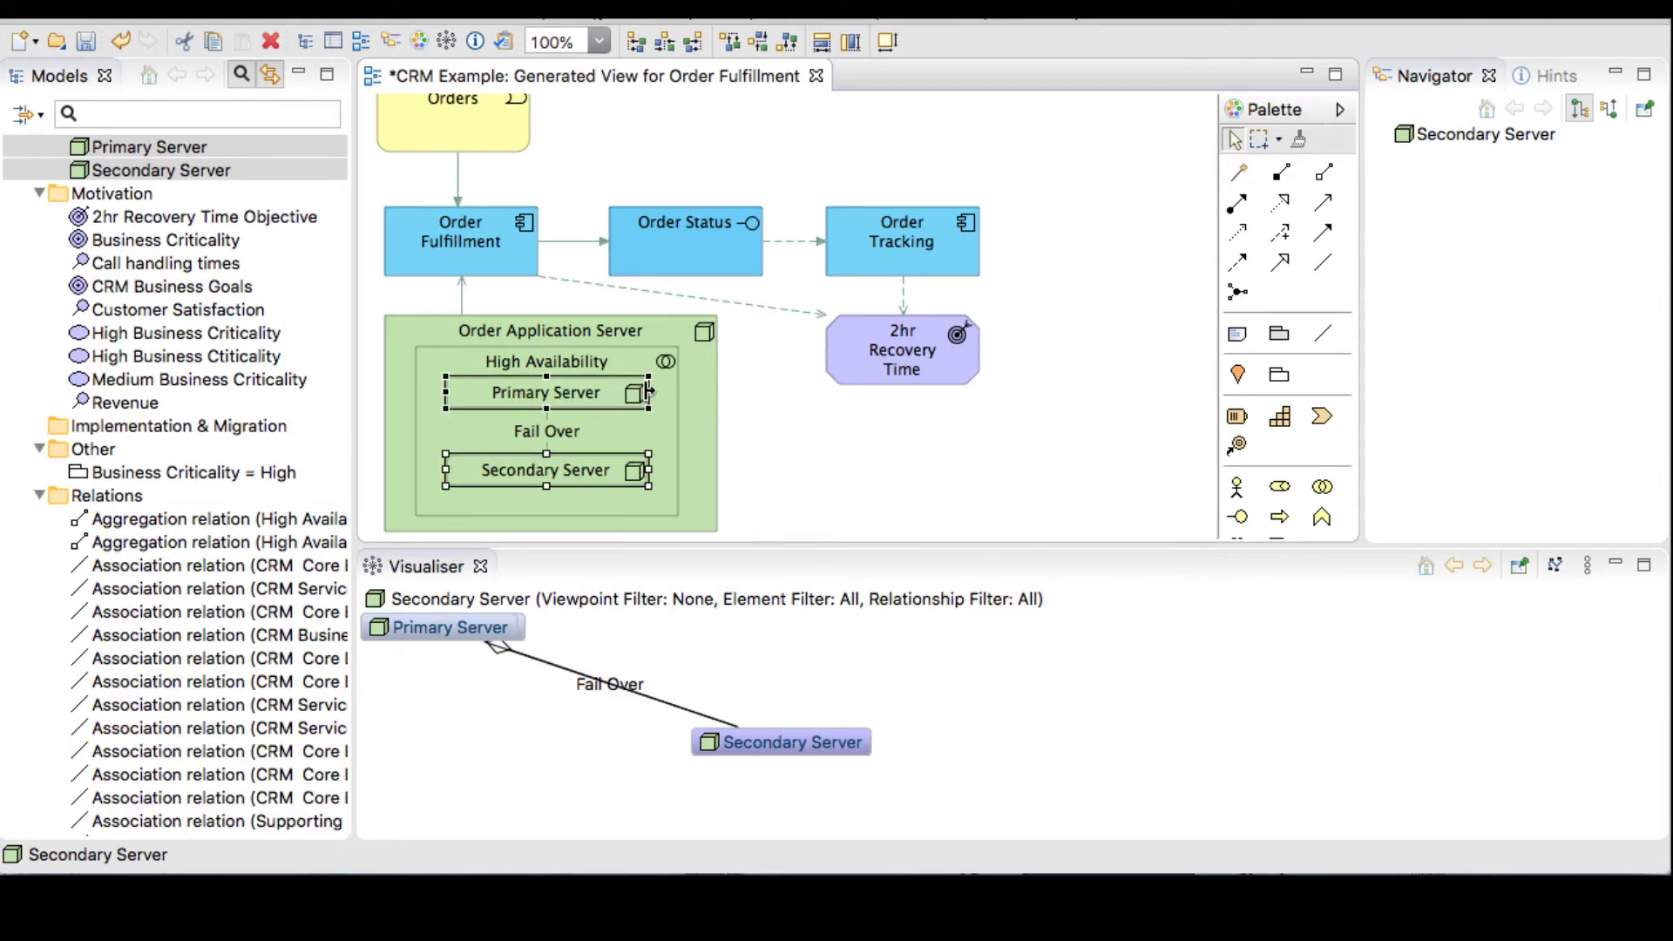
Delete the Order Fulfillment influence relation on 2hr Recovery Time
{"action": "left_click", "coordinate": [787, 315]}
{"action": "left_click", "coordinate": [787, 313]}
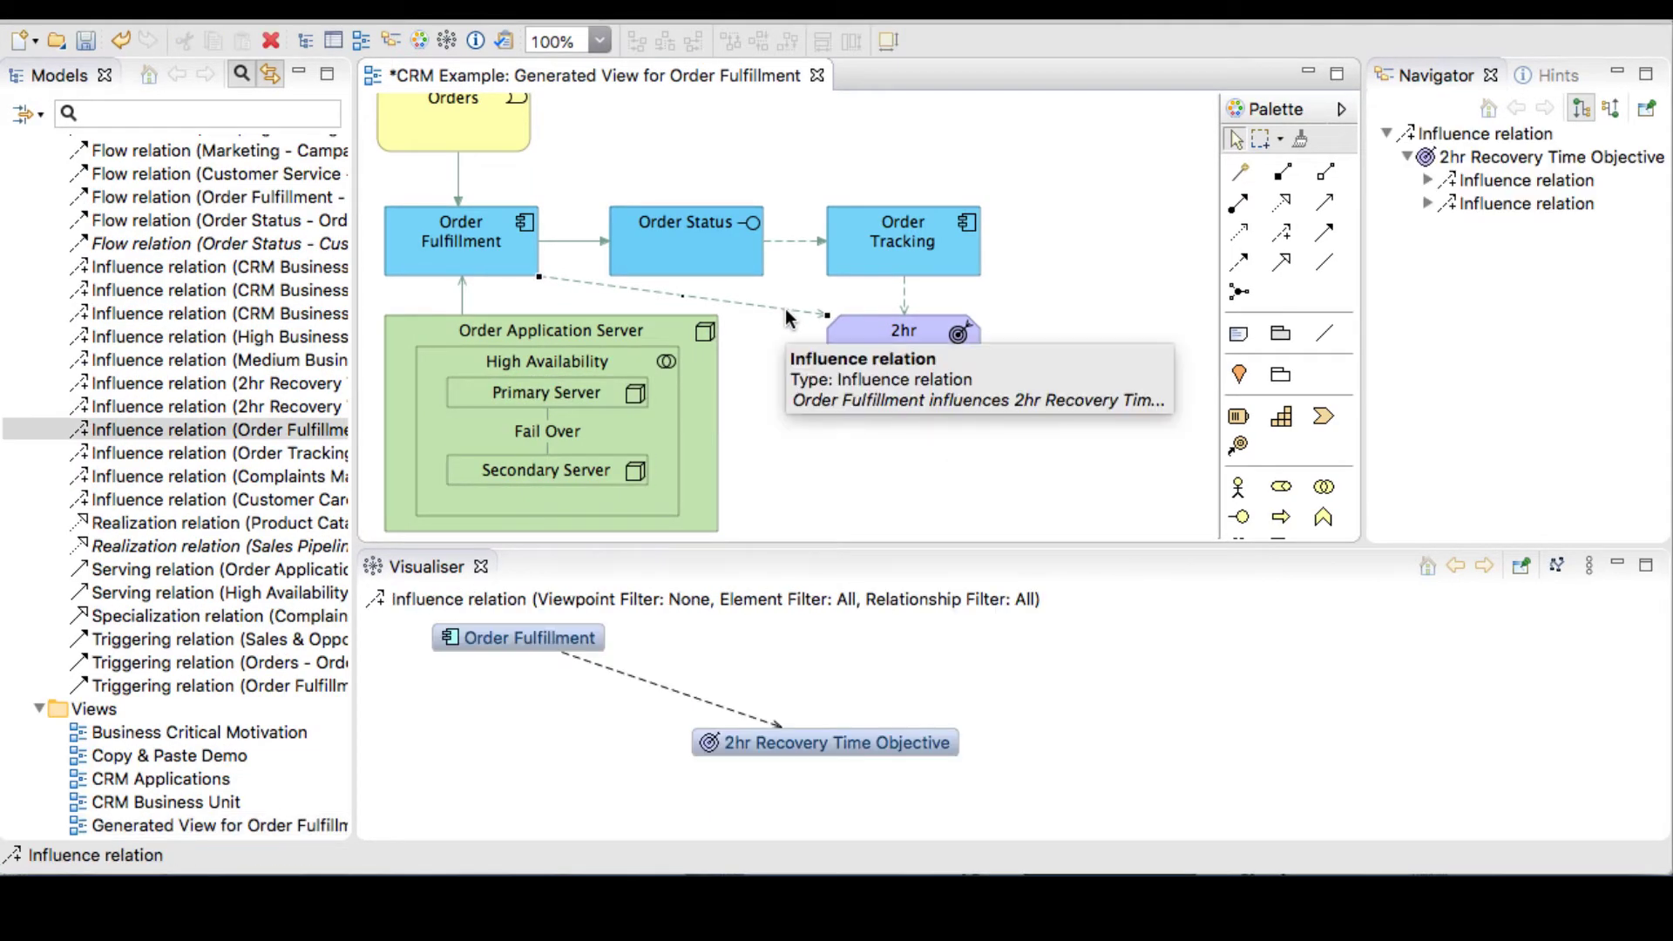
{"action": "key", "text": "Delete"}
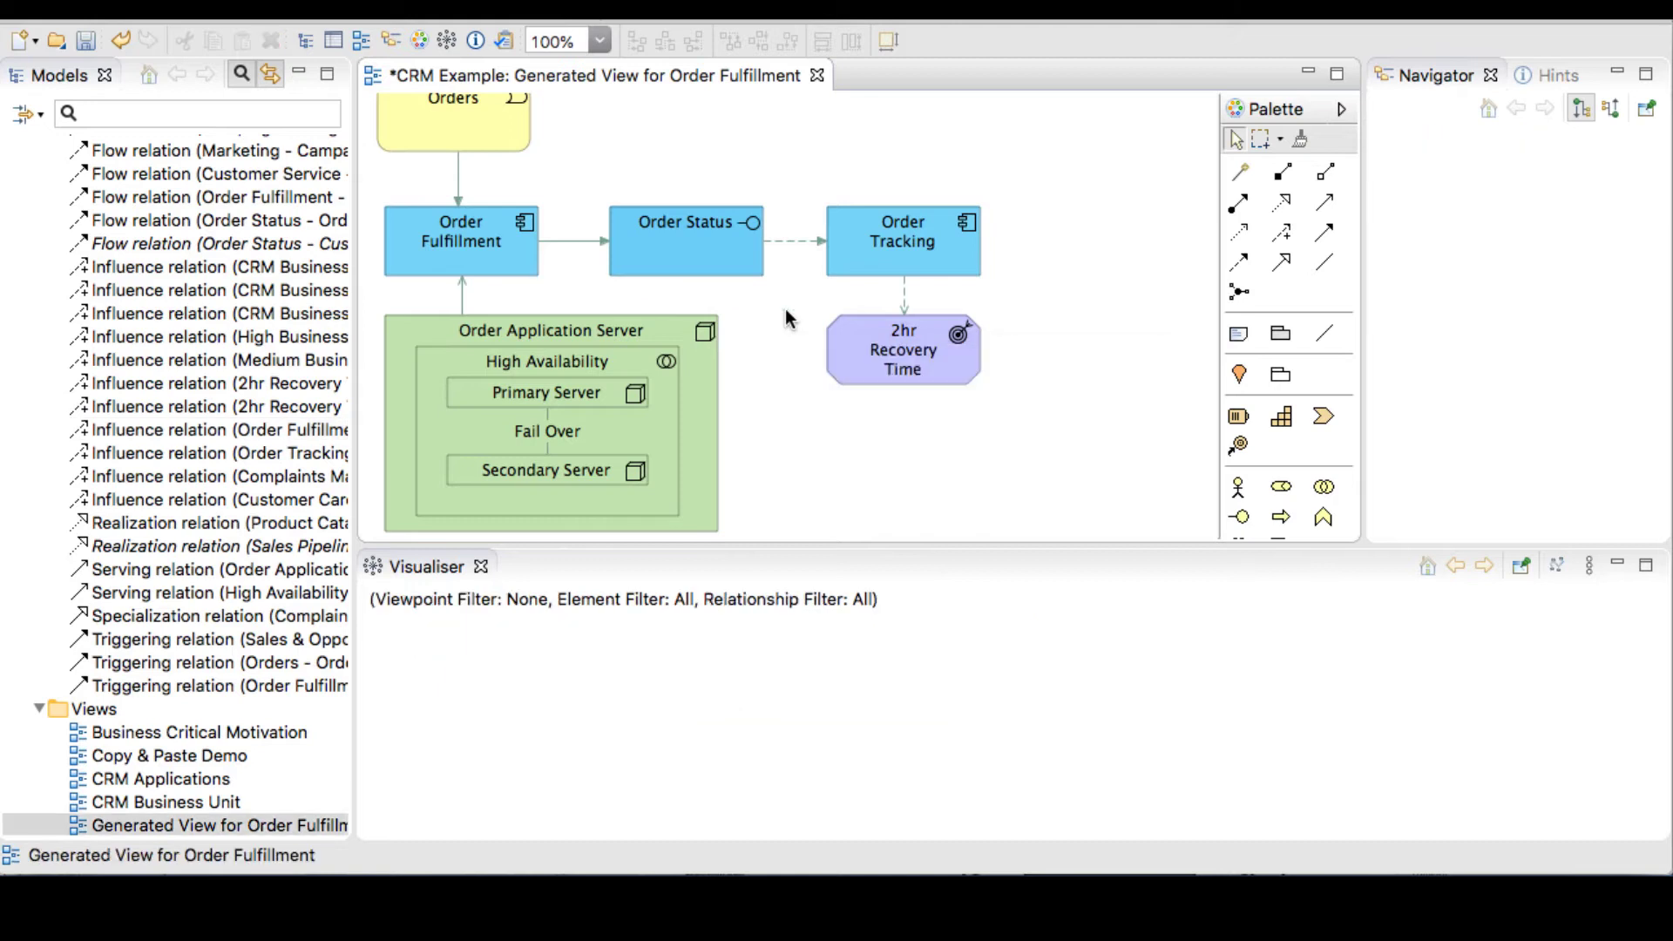
Draw a Realizes relation from Order Application Server to 2hr Recovery Time with the Magic Connector
{"action": "left_click", "coordinate": [1241, 174]}
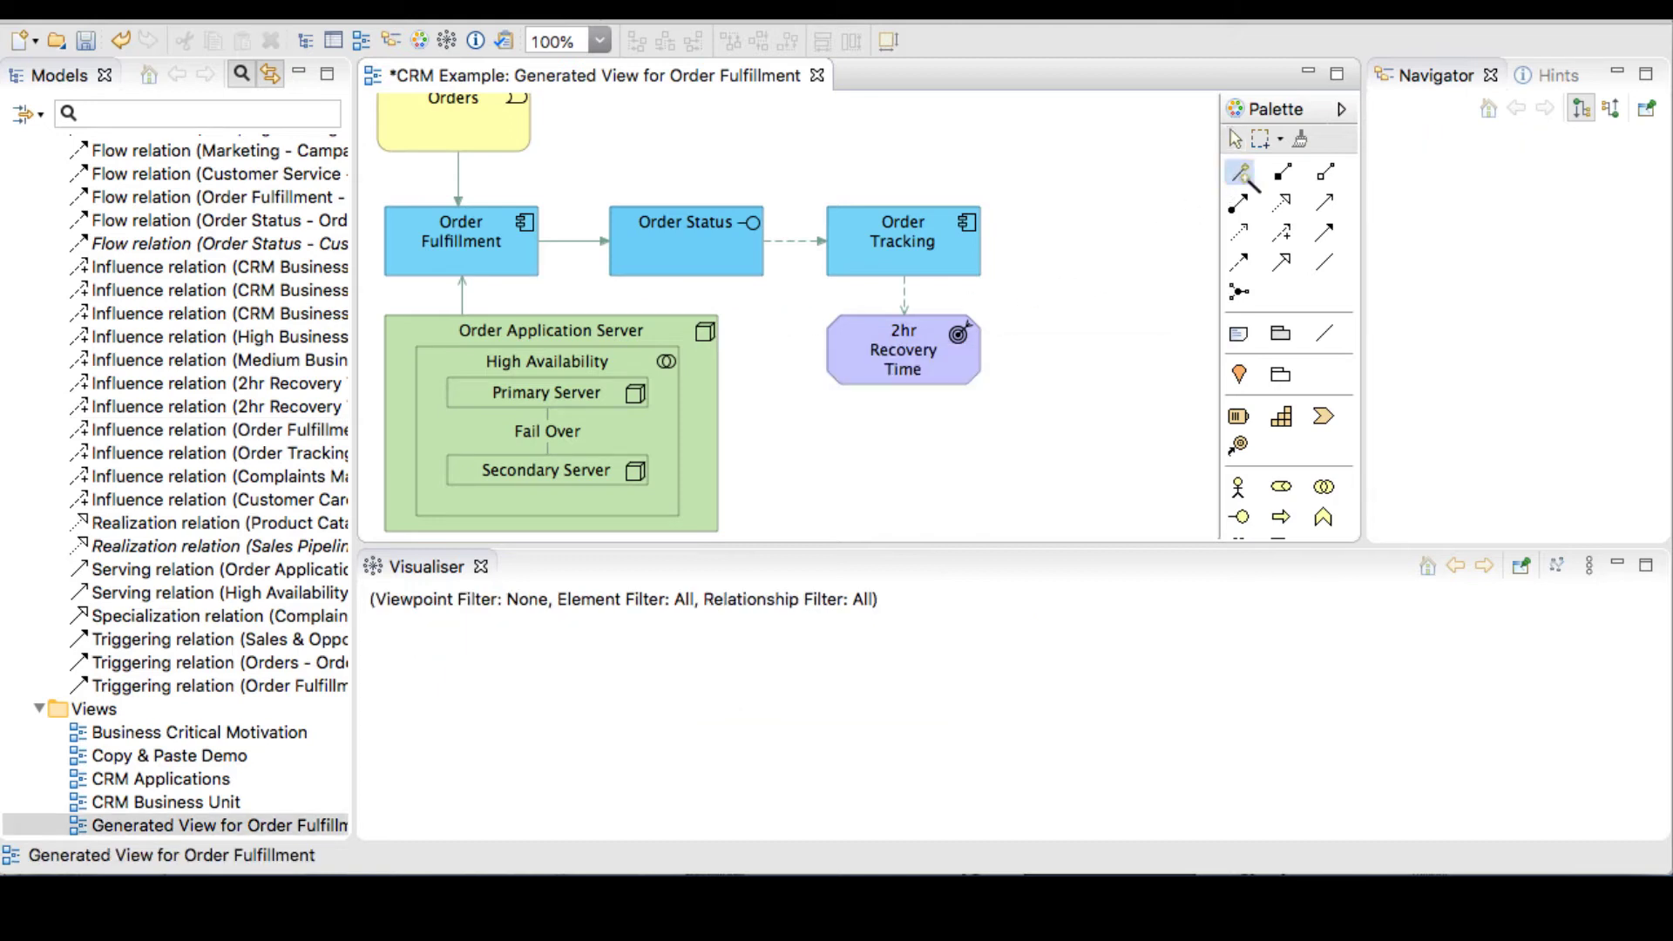
{"action": "left_click", "coordinate": [702, 383]}
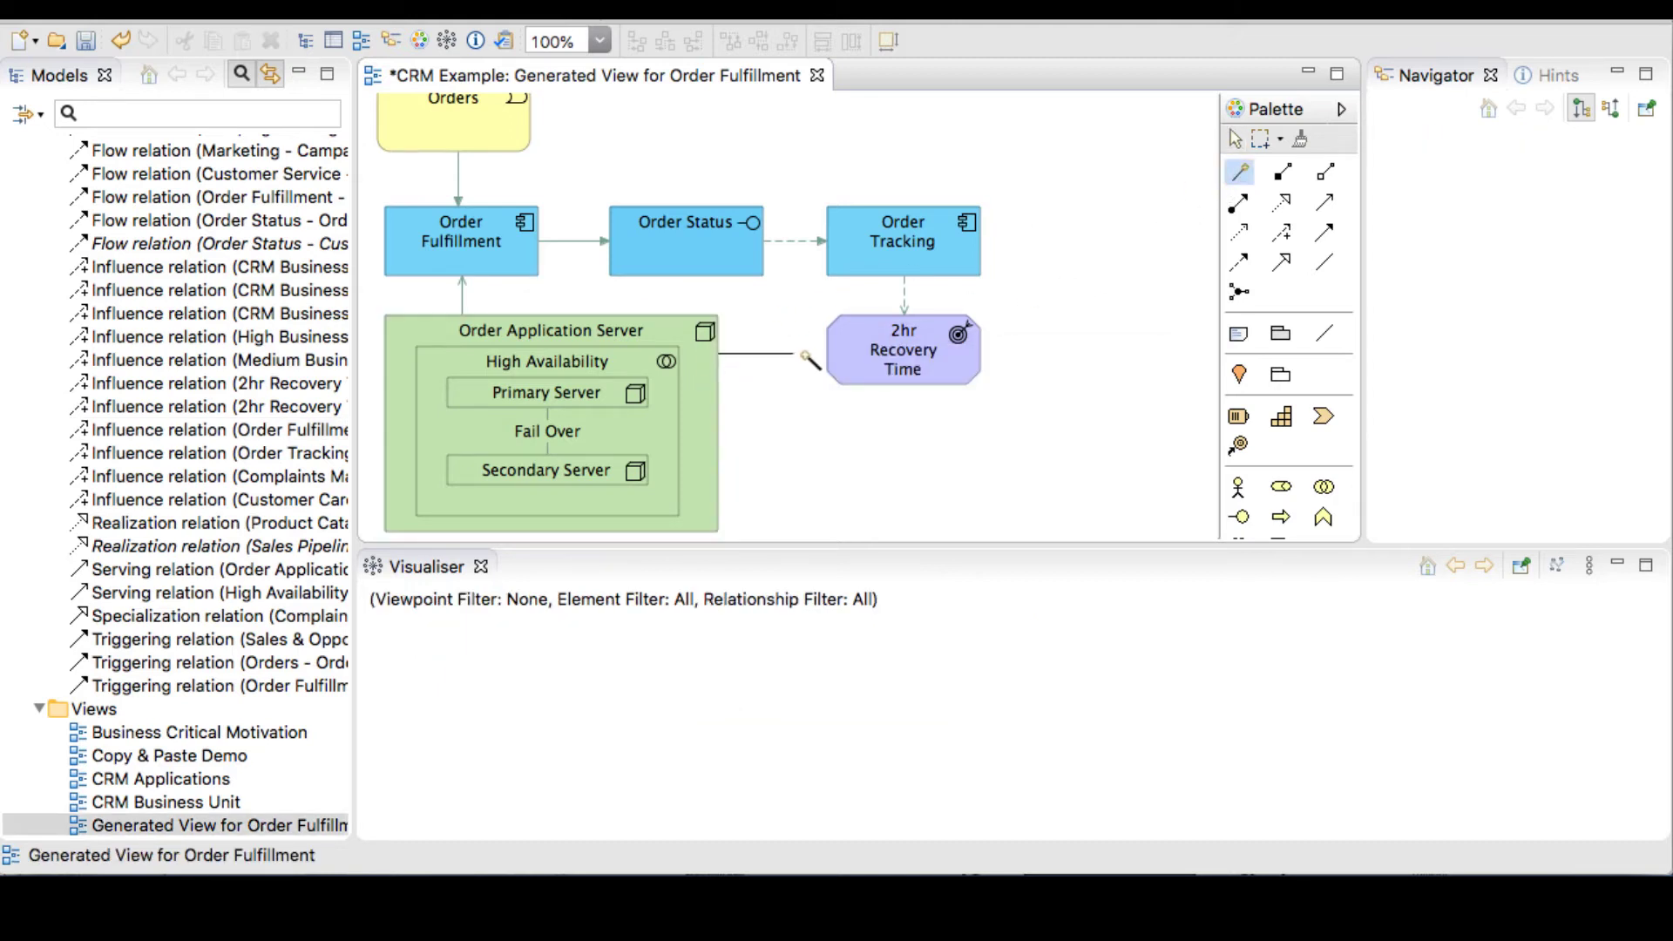
{"action": "left_click", "coordinate": [861, 361]}
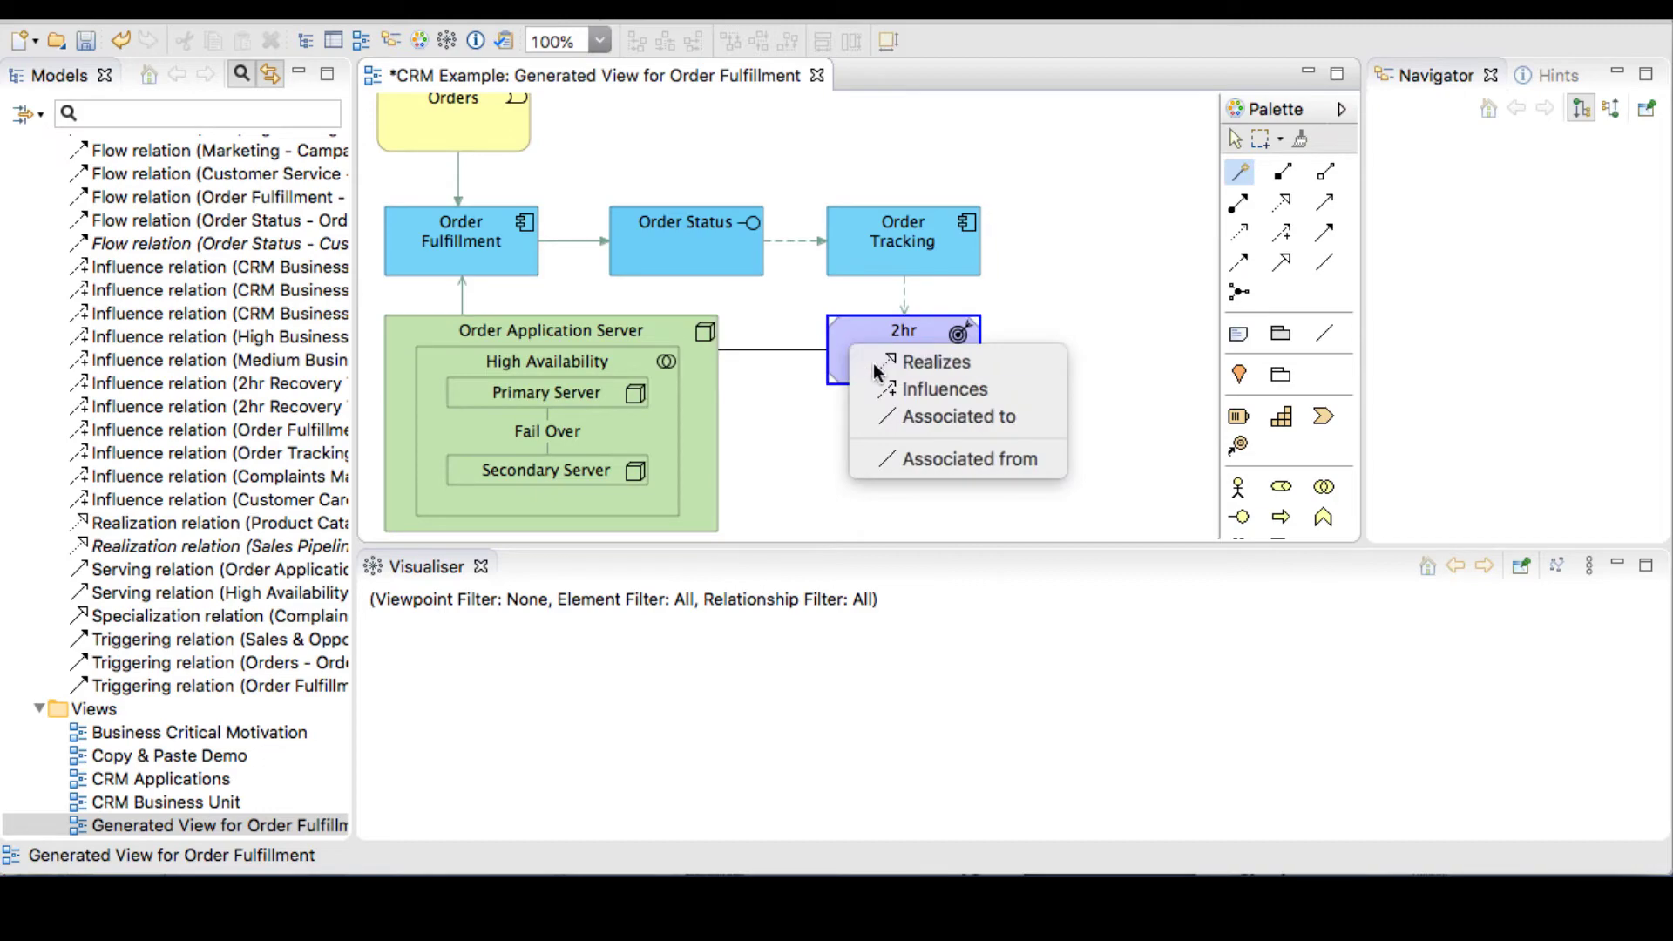
{"action": "left_click", "coordinate": [875, 366]}
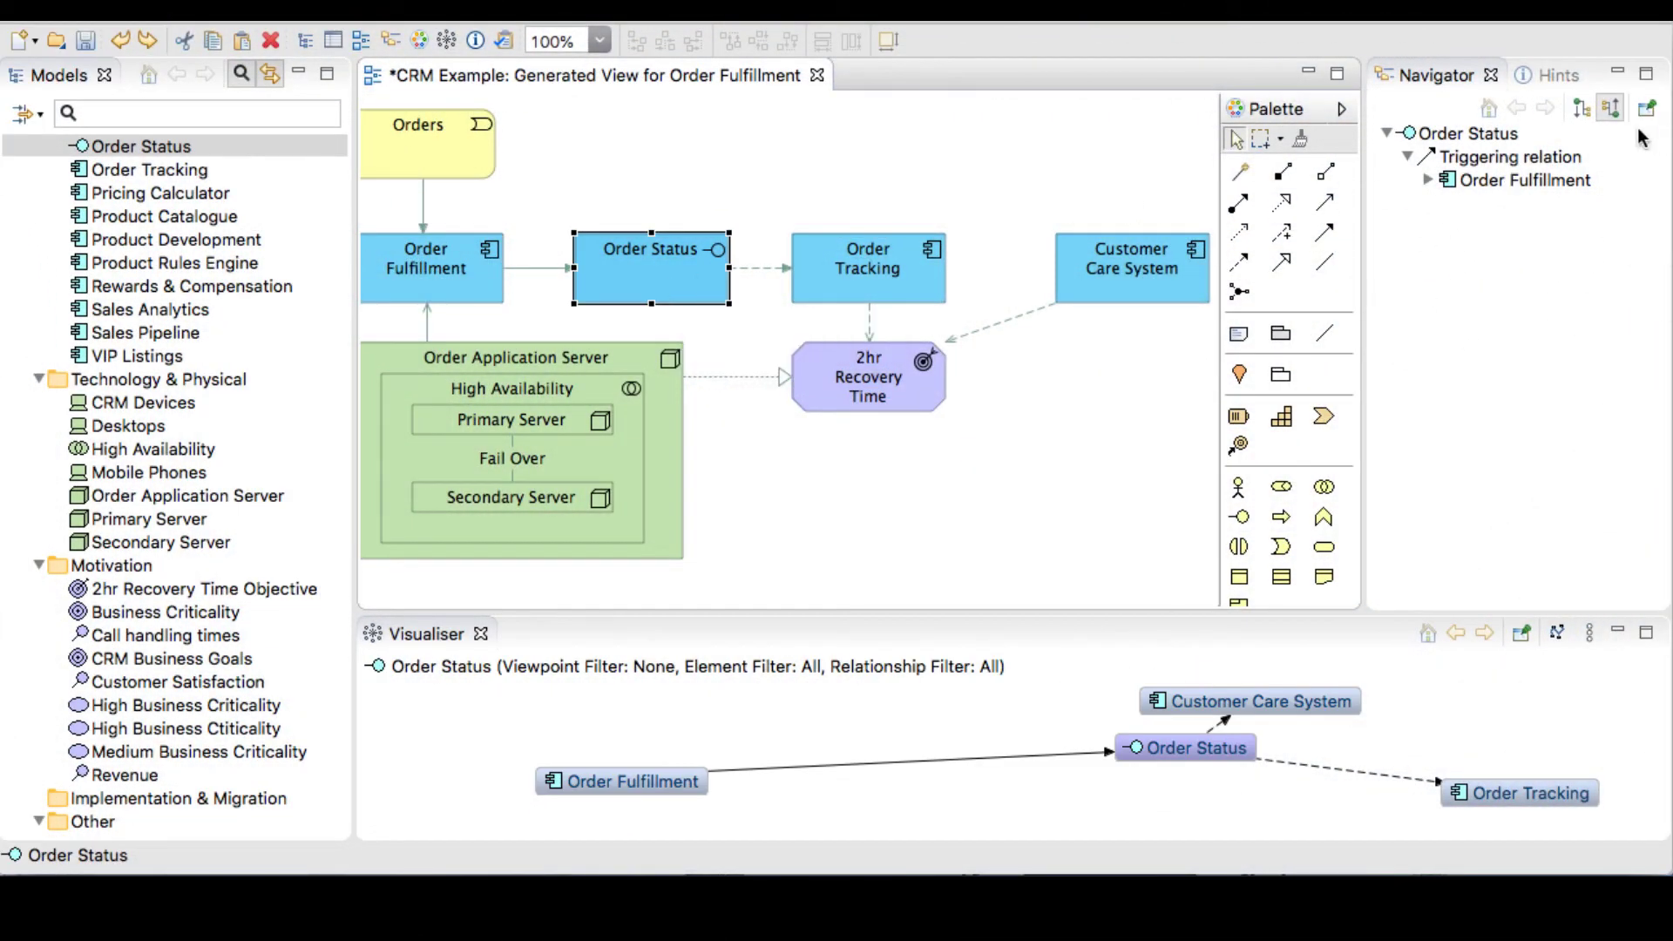
Copy and paste the Order Status interface, creating Order Status (copy) in the view
{"action": "left_click", "coordinate": [1581, 109]}
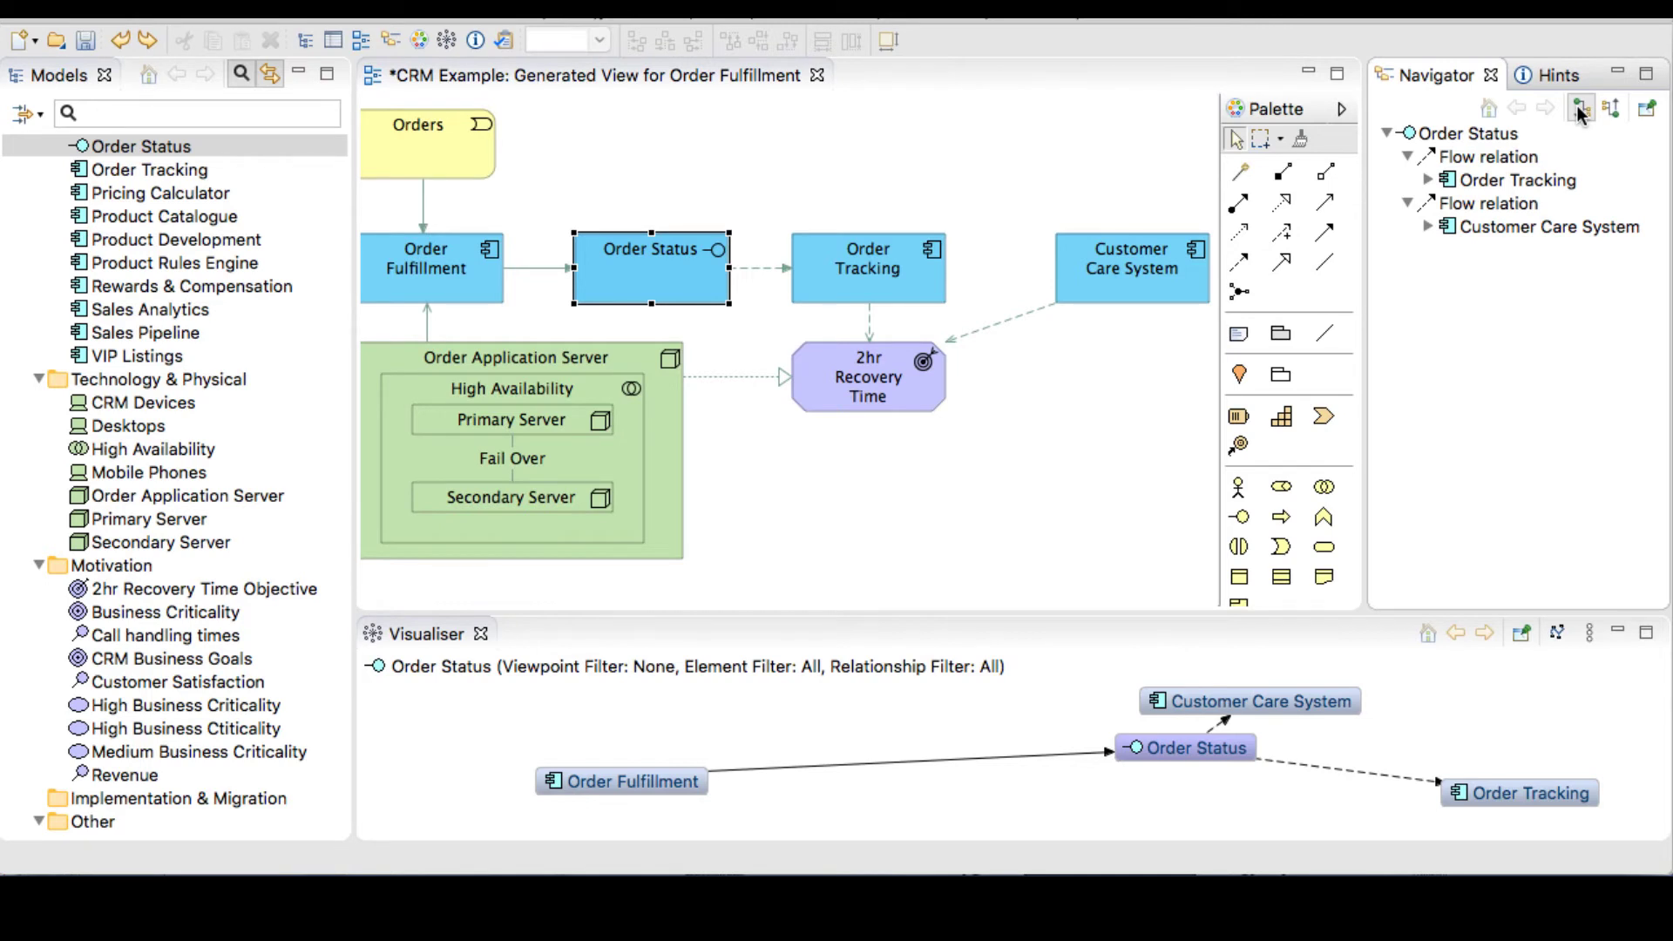
{"action": "left_click", "coordinate": [685, 282]}
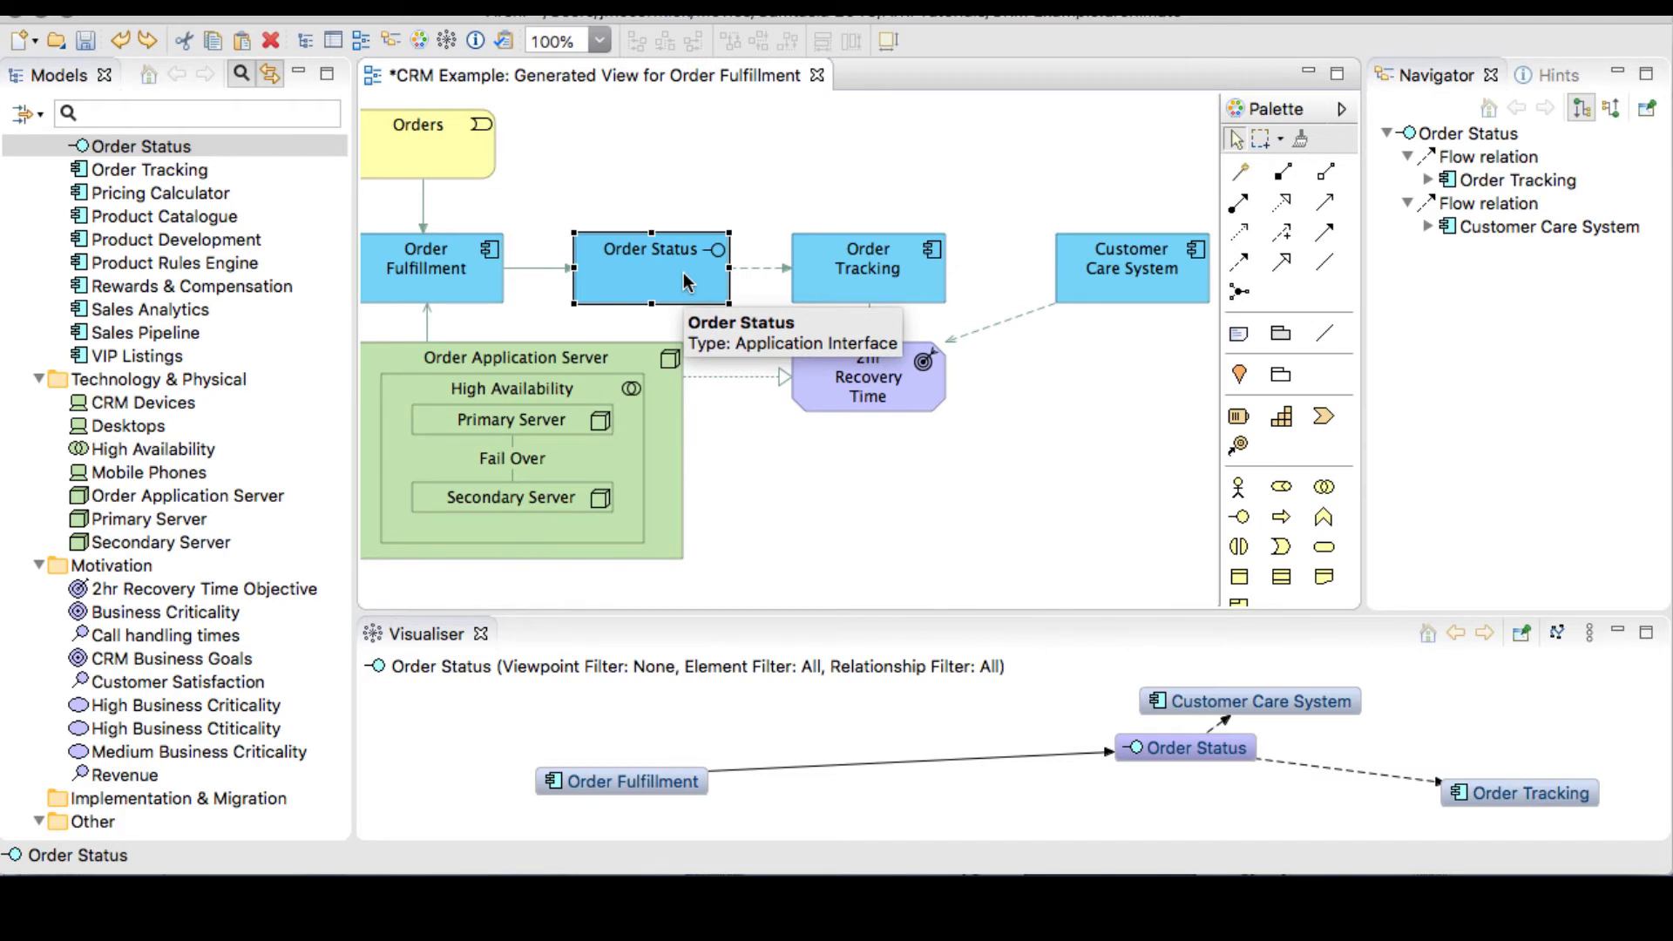
{"action": "key", "text": "ctrl+c"}
{"action": "key", "text": "ctrl+v"}
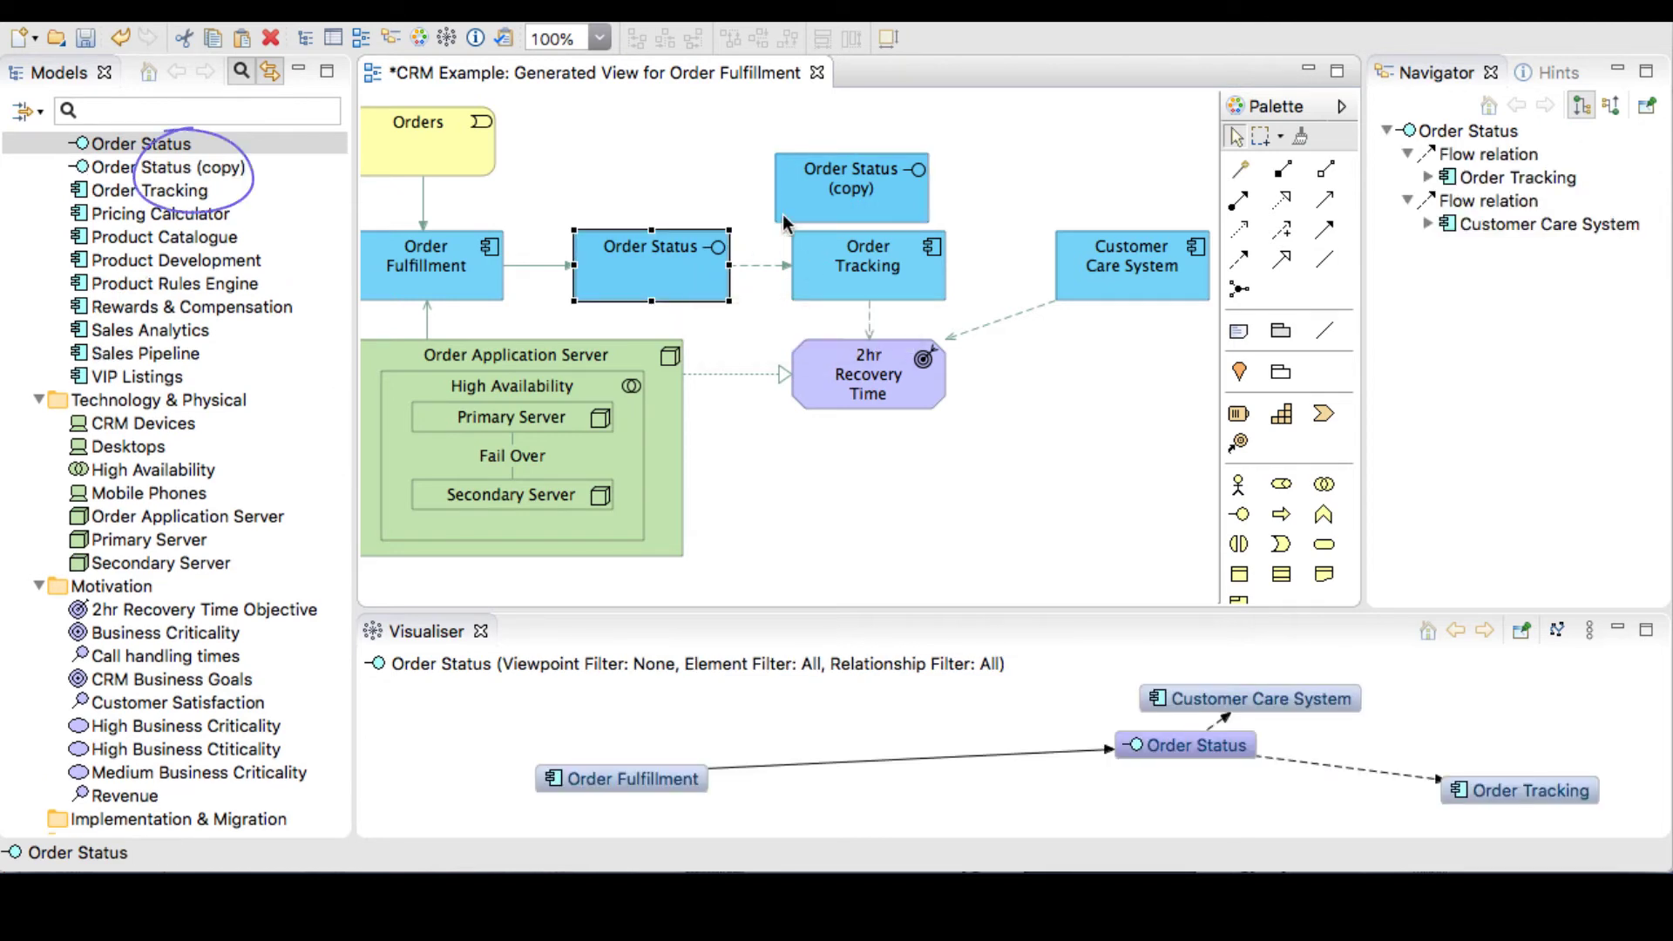
Delete Order Status (copy) from the model using Delete from Model
{"action": "left_click", "coordinate": [818, 188]}
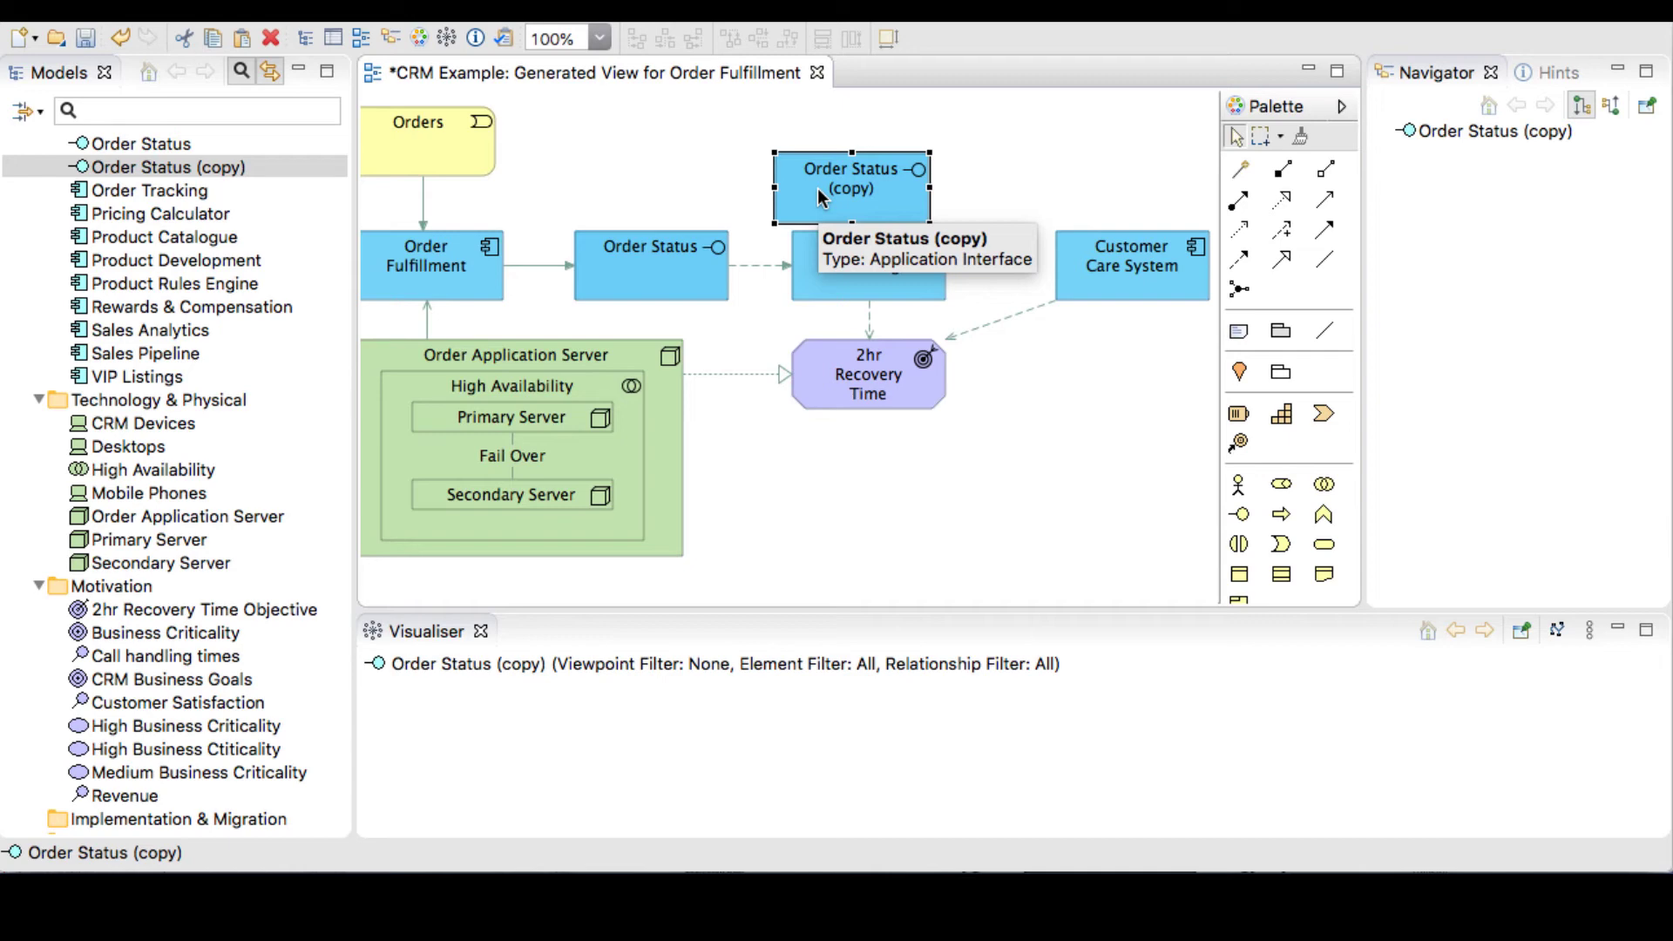
{"action": "right_click", "coordinate": [817, 188]}
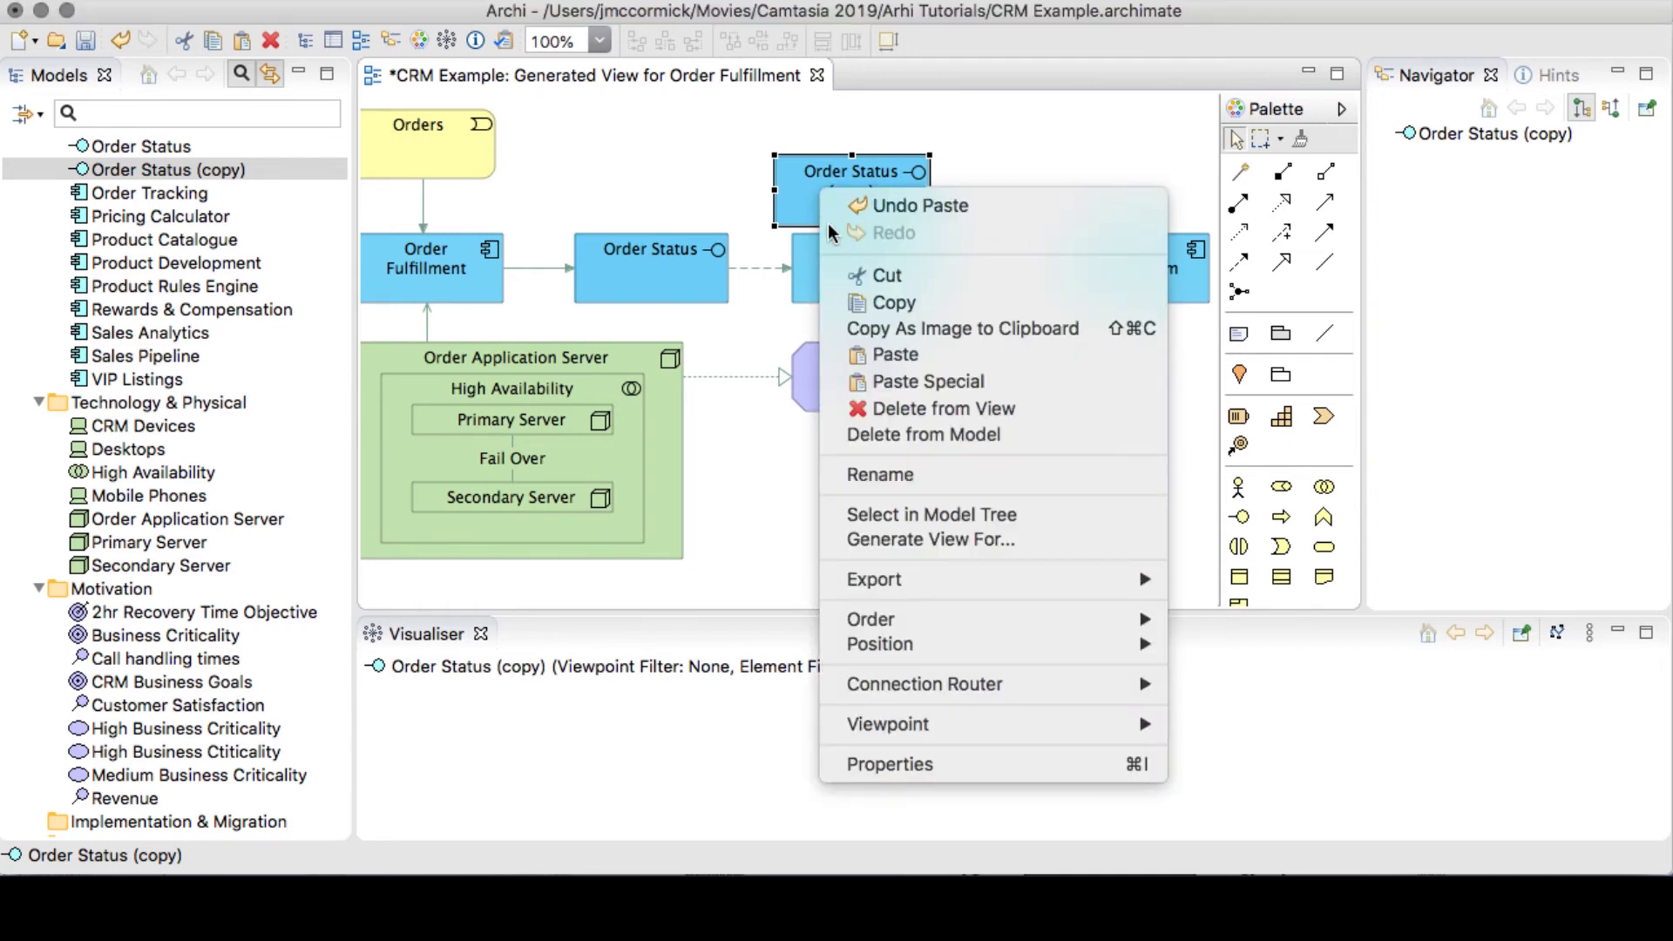
{"action": "left_click", "coordinate": [866, 436]}
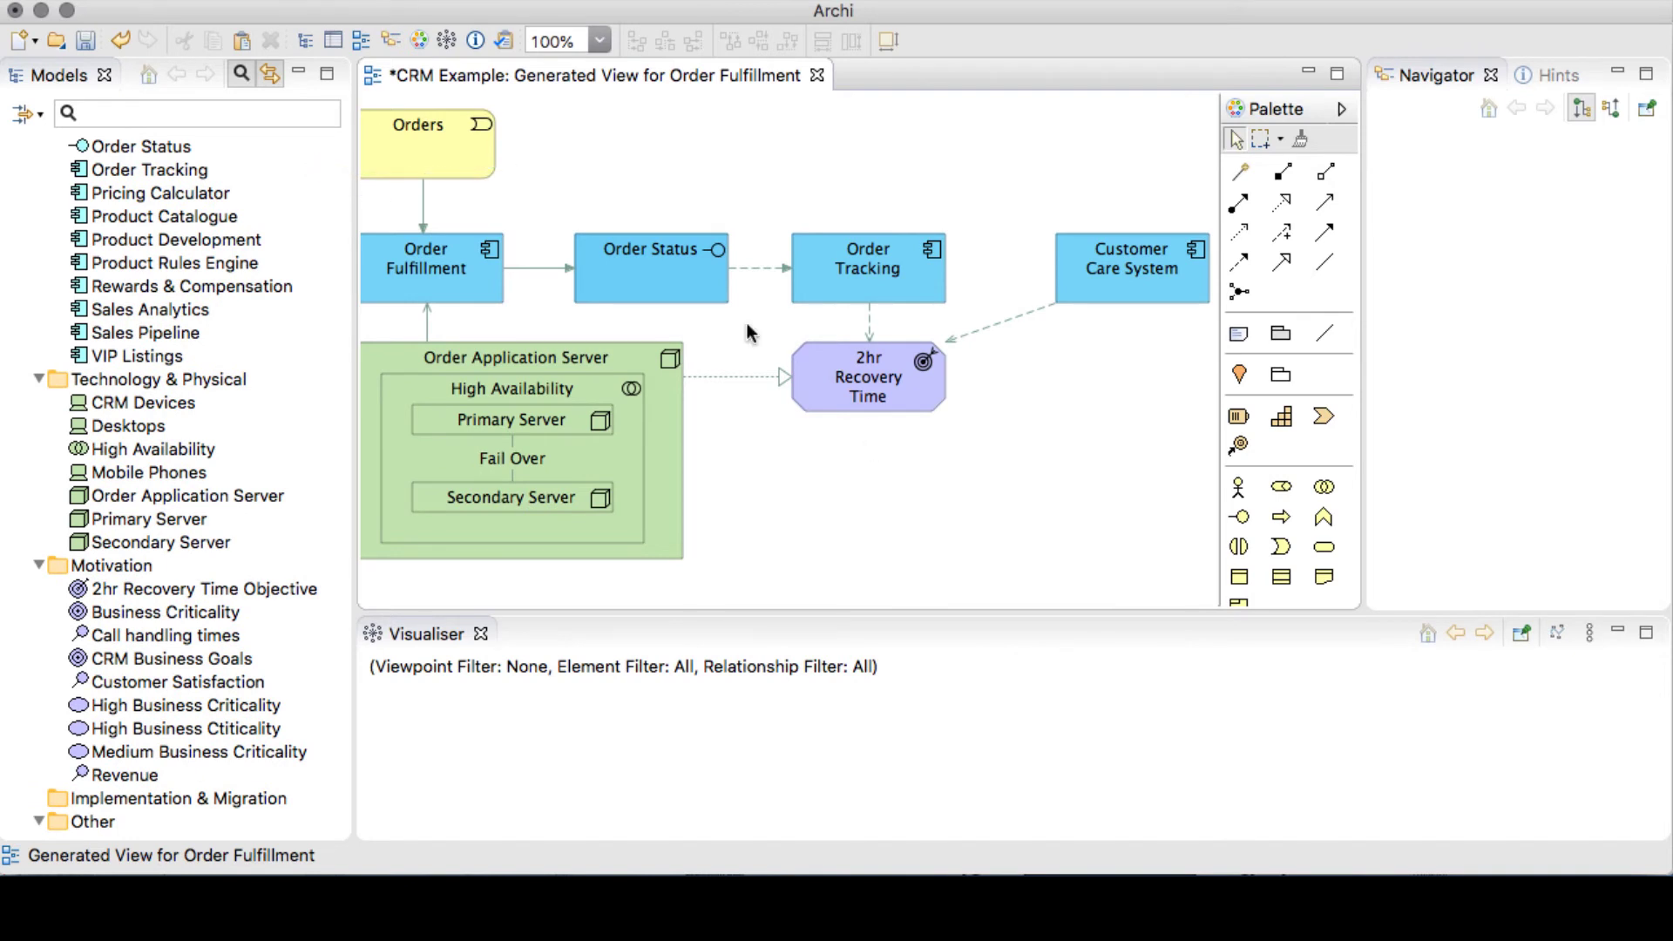
Paste Special Order Status back and add its flows to Order Tracking and Customer Care System
{"action": "right_click", "coordinate": [828, 164]}
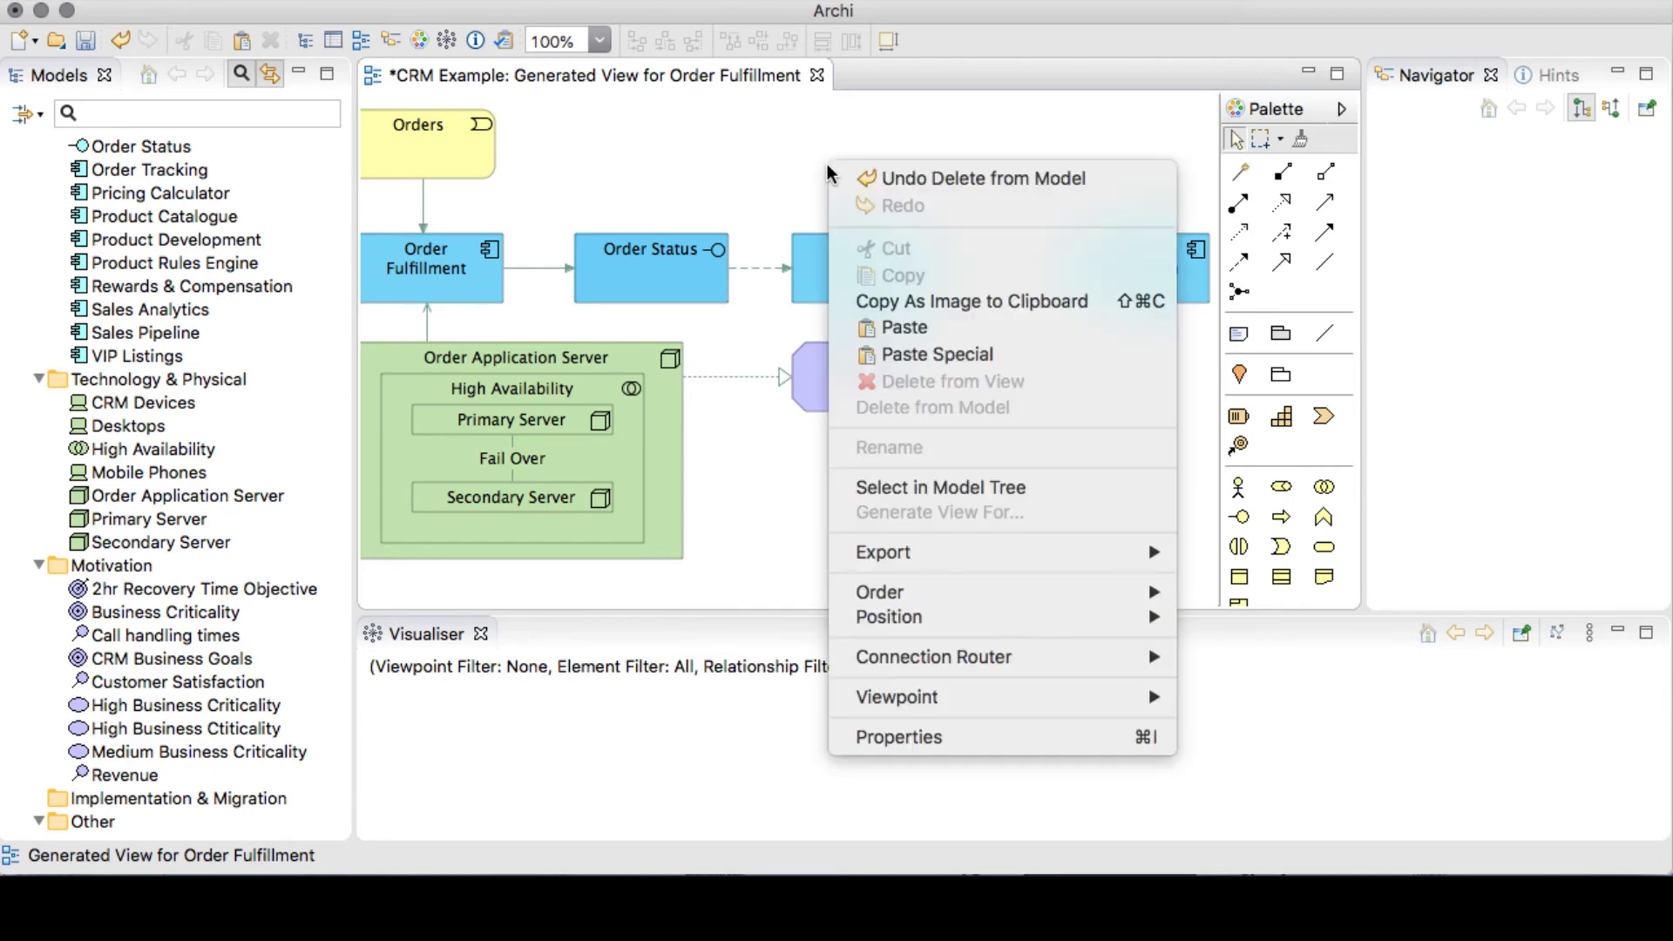
{"action": "left_click", "coordinate": [861, 353]}
{"action": "left_click_drag", "start_coordinate": [931, 240], "coordinate": [1044, 187]}
{"action": "left_click", "coordinate": [1473, 157]}
{"action": "left_click_drag", "start_coordinate": [1472, 159], "coordinate": [893, 194]}
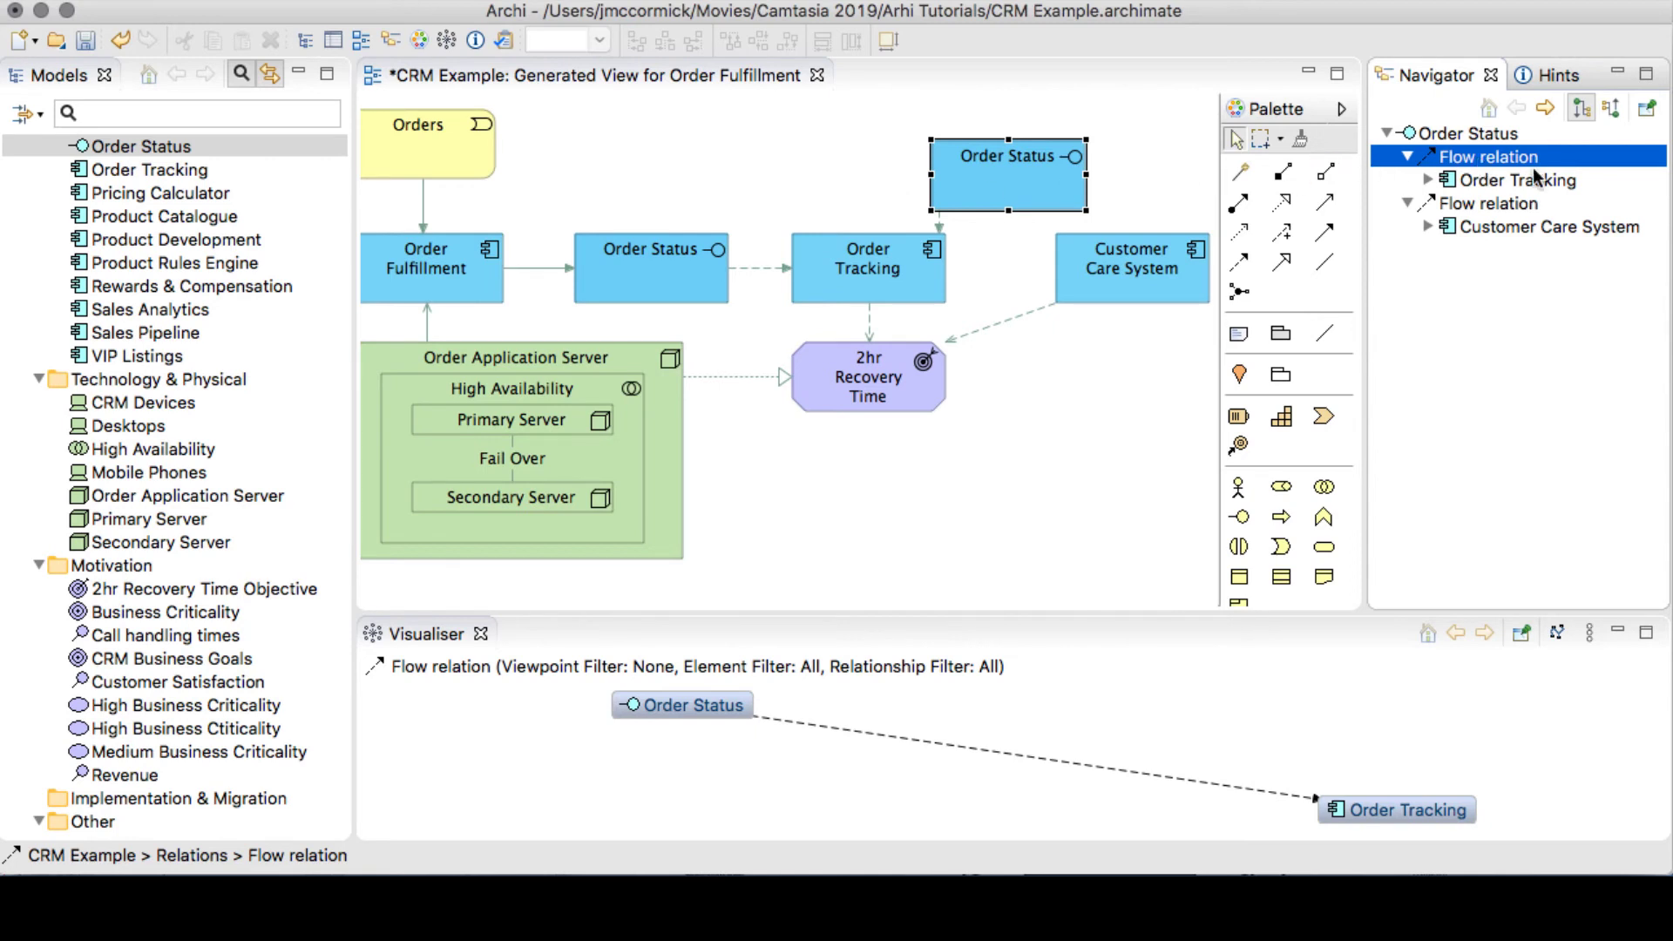
{"action": "left_click", "coordinate": [1489, 206]}
{"action": "left_click_drag", "start_coordinate": [1486, 212], "coordinate": [1127, 219]}
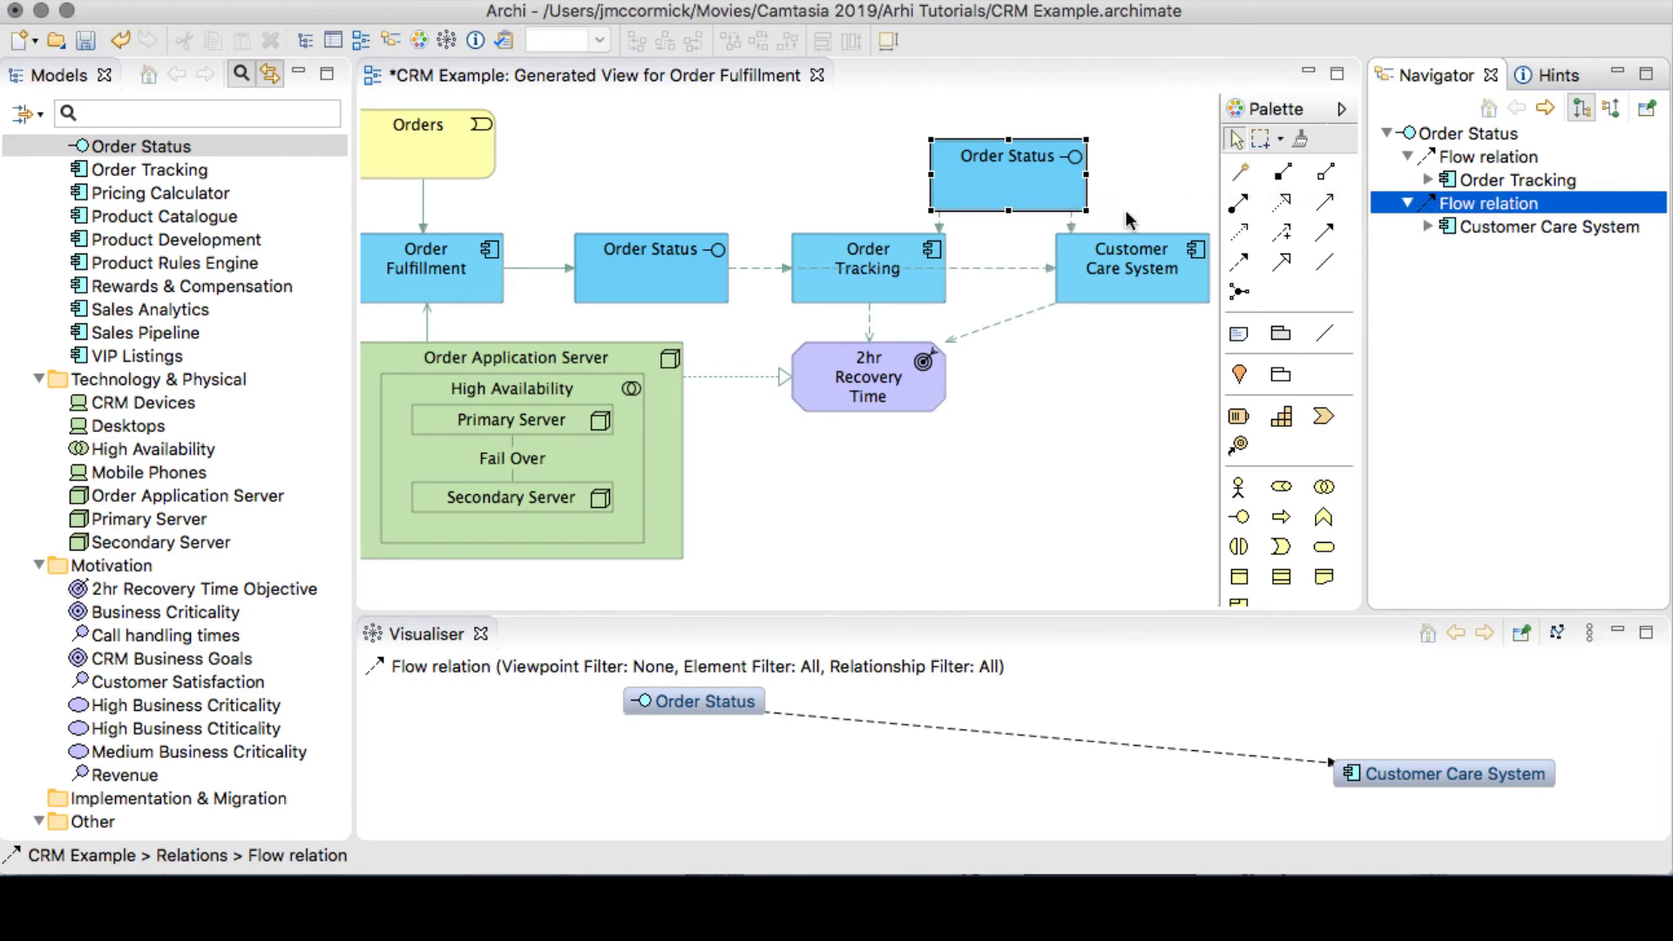
Remove the extra flow, line up Order Status and Customer Care System, and widen 2hr Recovery Time Objective
{"action": "left_click", "coordinate": [1008, 266]}
{"action": "key", "text": "Delete"}
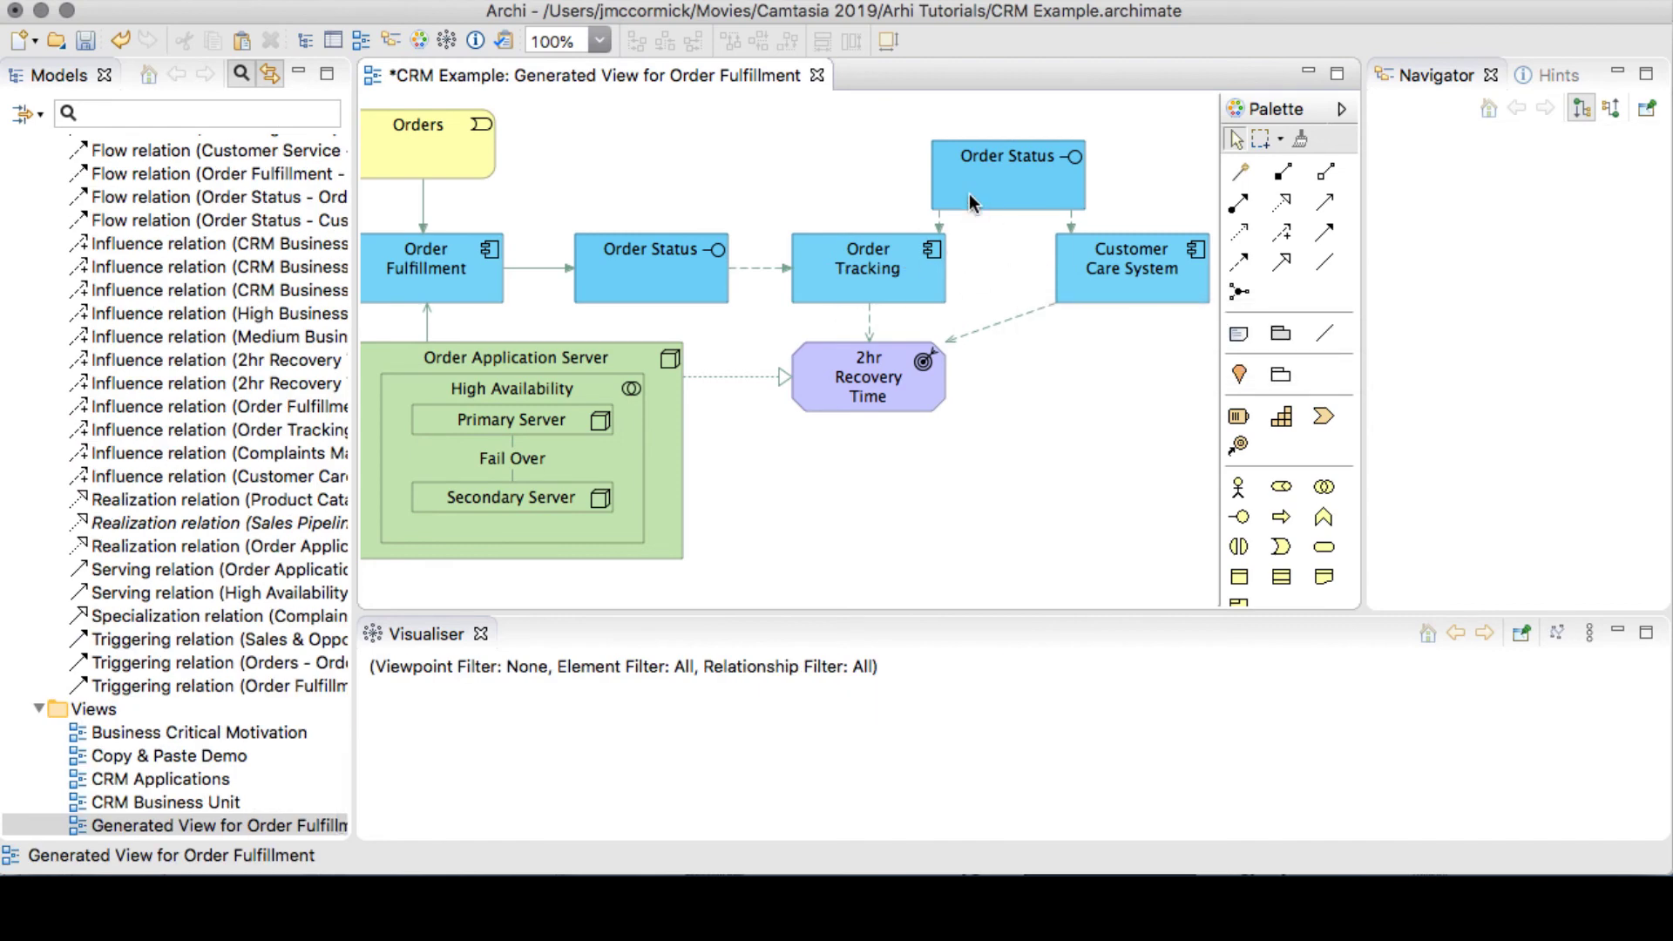
{"action": "left_click_drag", "start_coordinate": [1112, 286], "coordinate": [1190, 287]}
{"action": "left_click_drag", "start_coordinate": [1008, 179], "coordinate": [1039, 273]}
{"action": "left_click", "coordinate": [929, 380]}
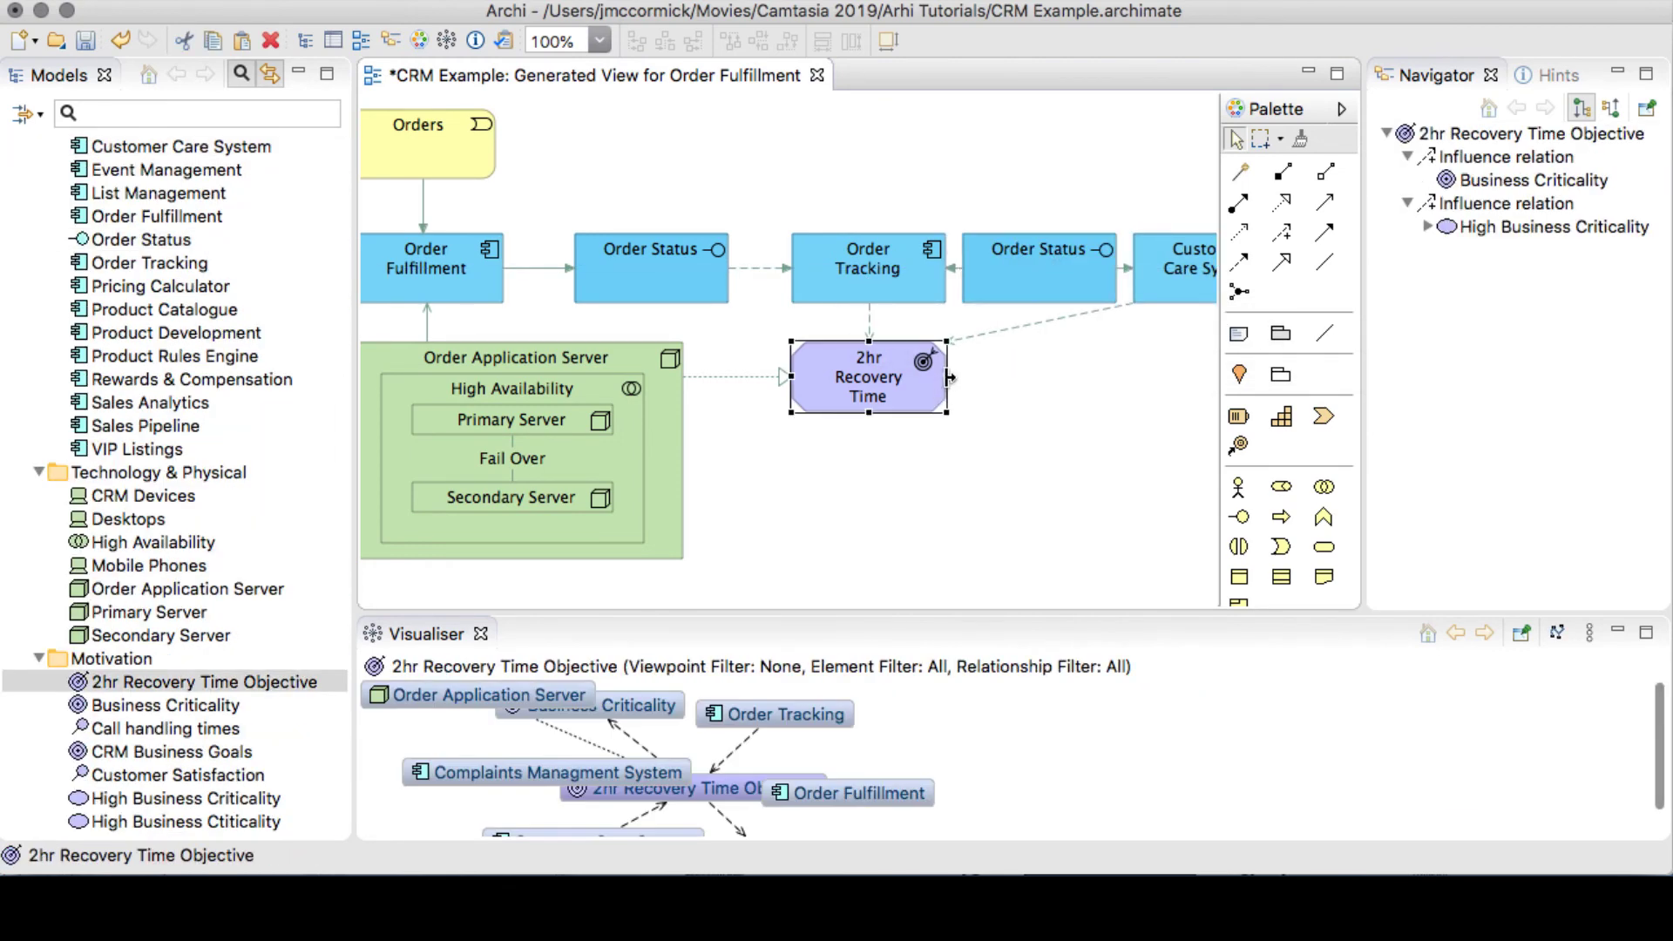
{"action": "left_click_drag", "start_coordinate": [948, 377], "coordinate": [1217, 377]}
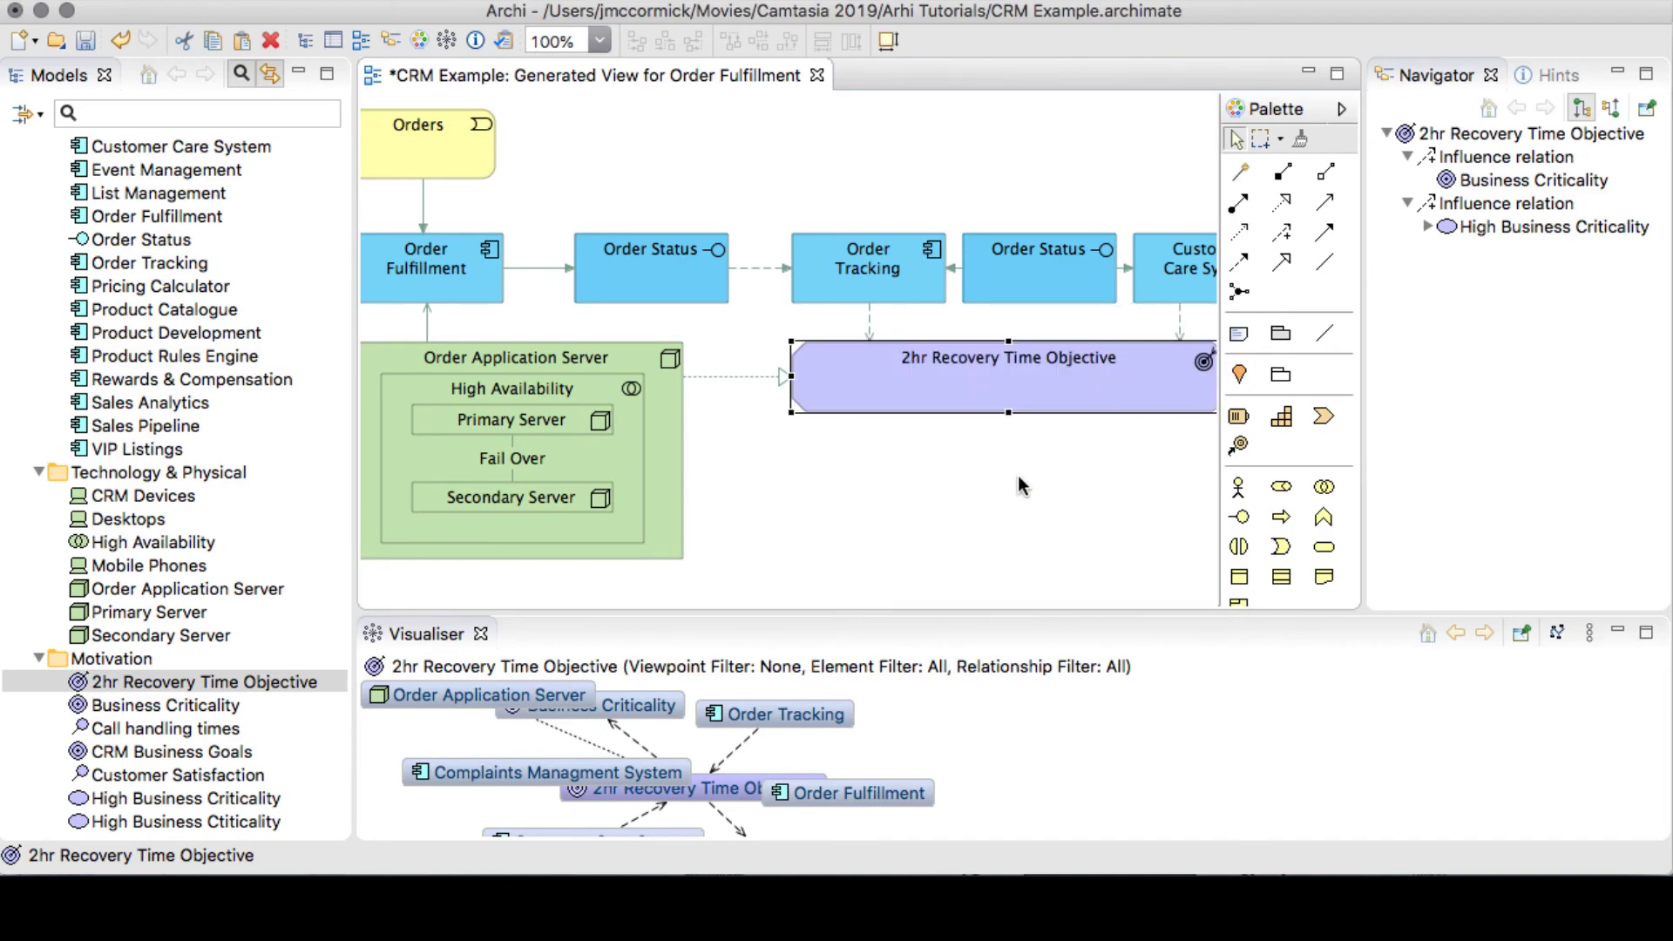
{"action": "scroll", "coordinate": [1011, 477], "scroll_direction": "right", "scroll_amount": 3}
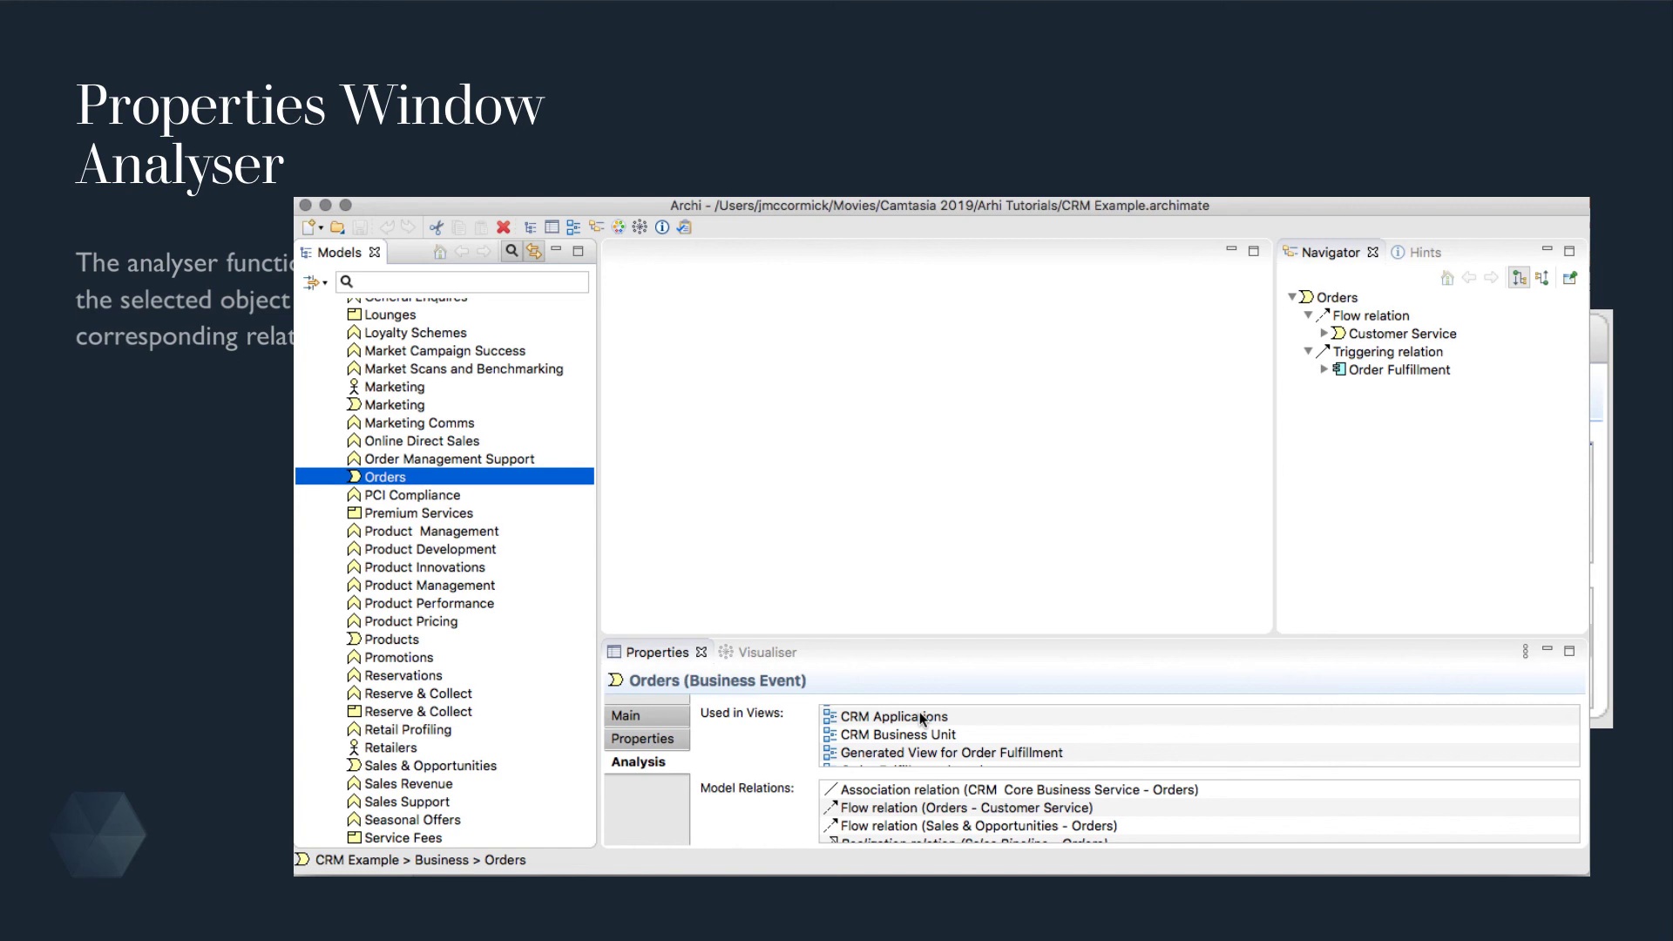
Open the CRM Applications view from the Orders event's Used in Views list
{"action": "double_click", "coordinate": [920, 717]}
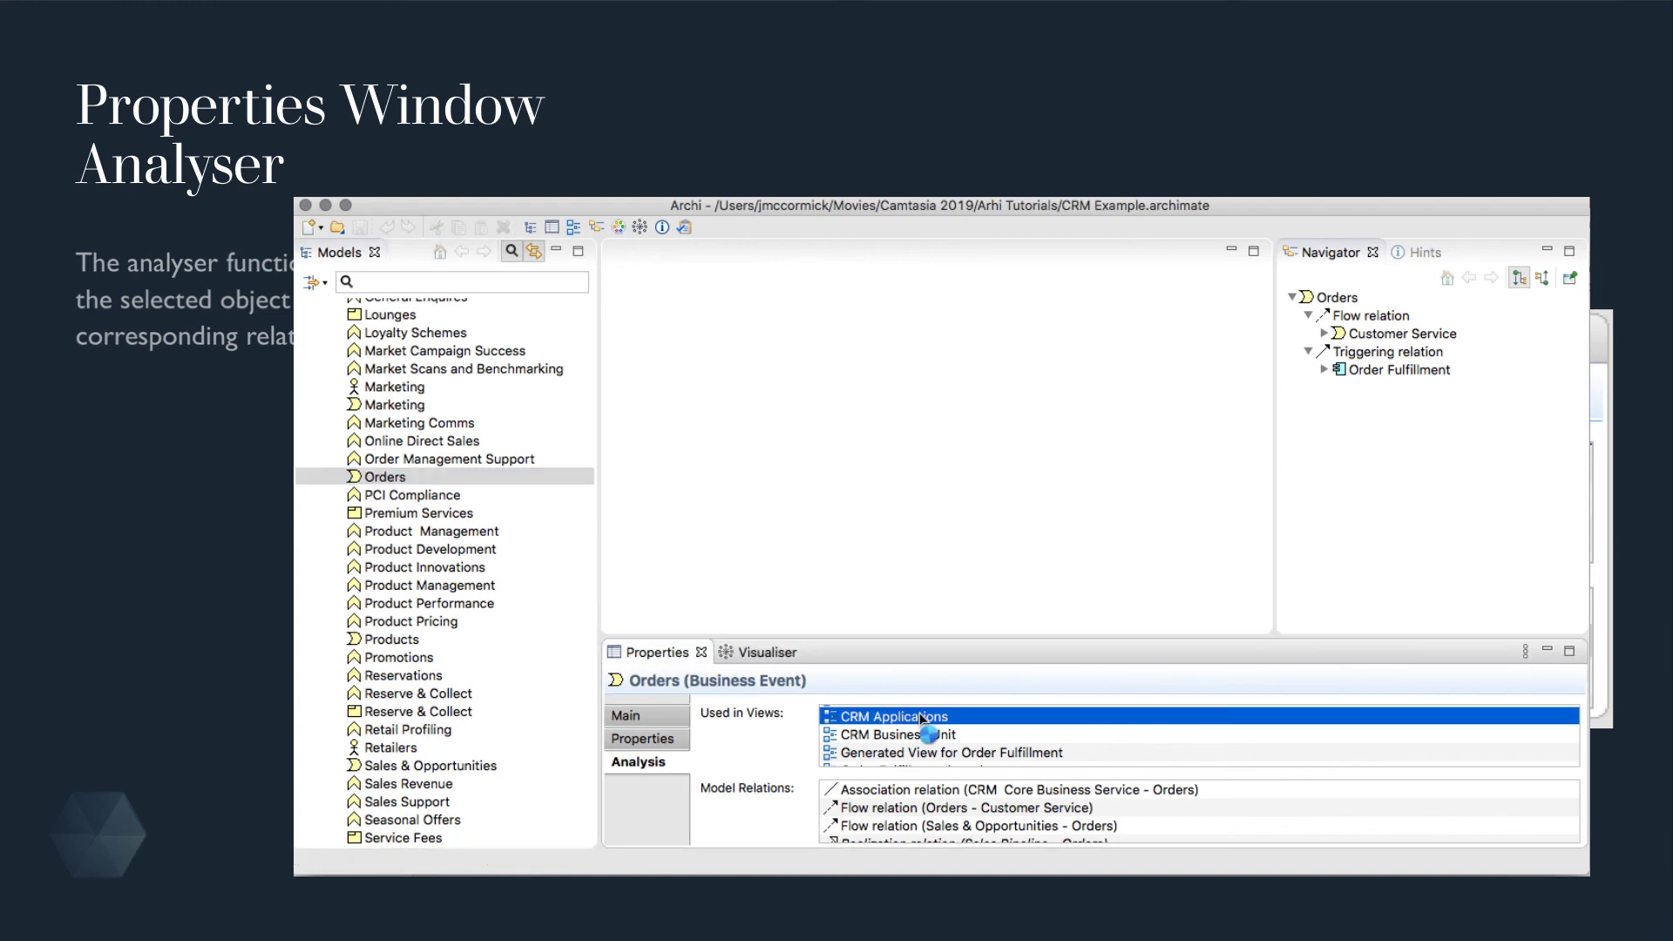